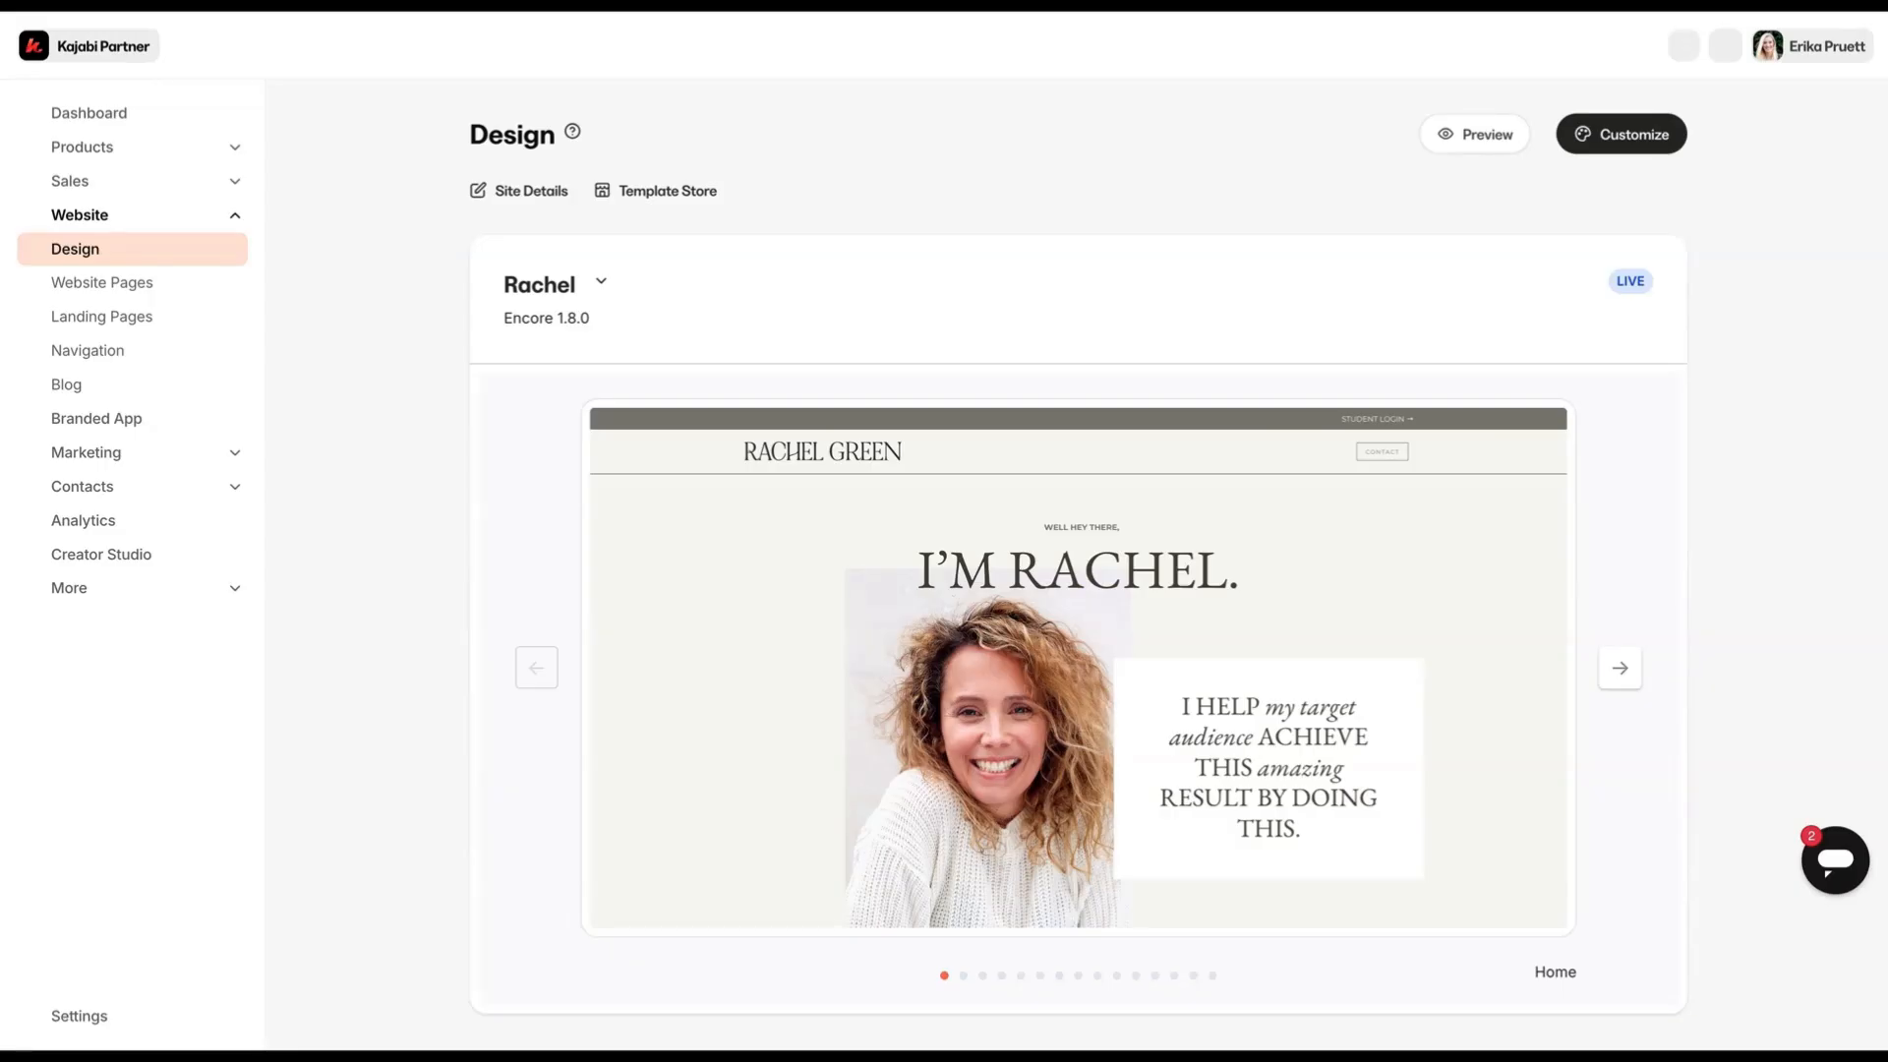
Open the live site's Home page for customizing and review the style guide's fonts, font colors and desktop font sizes.
scroll(304, 175, "down", 3)
scroll(303, 175, "up", 1)
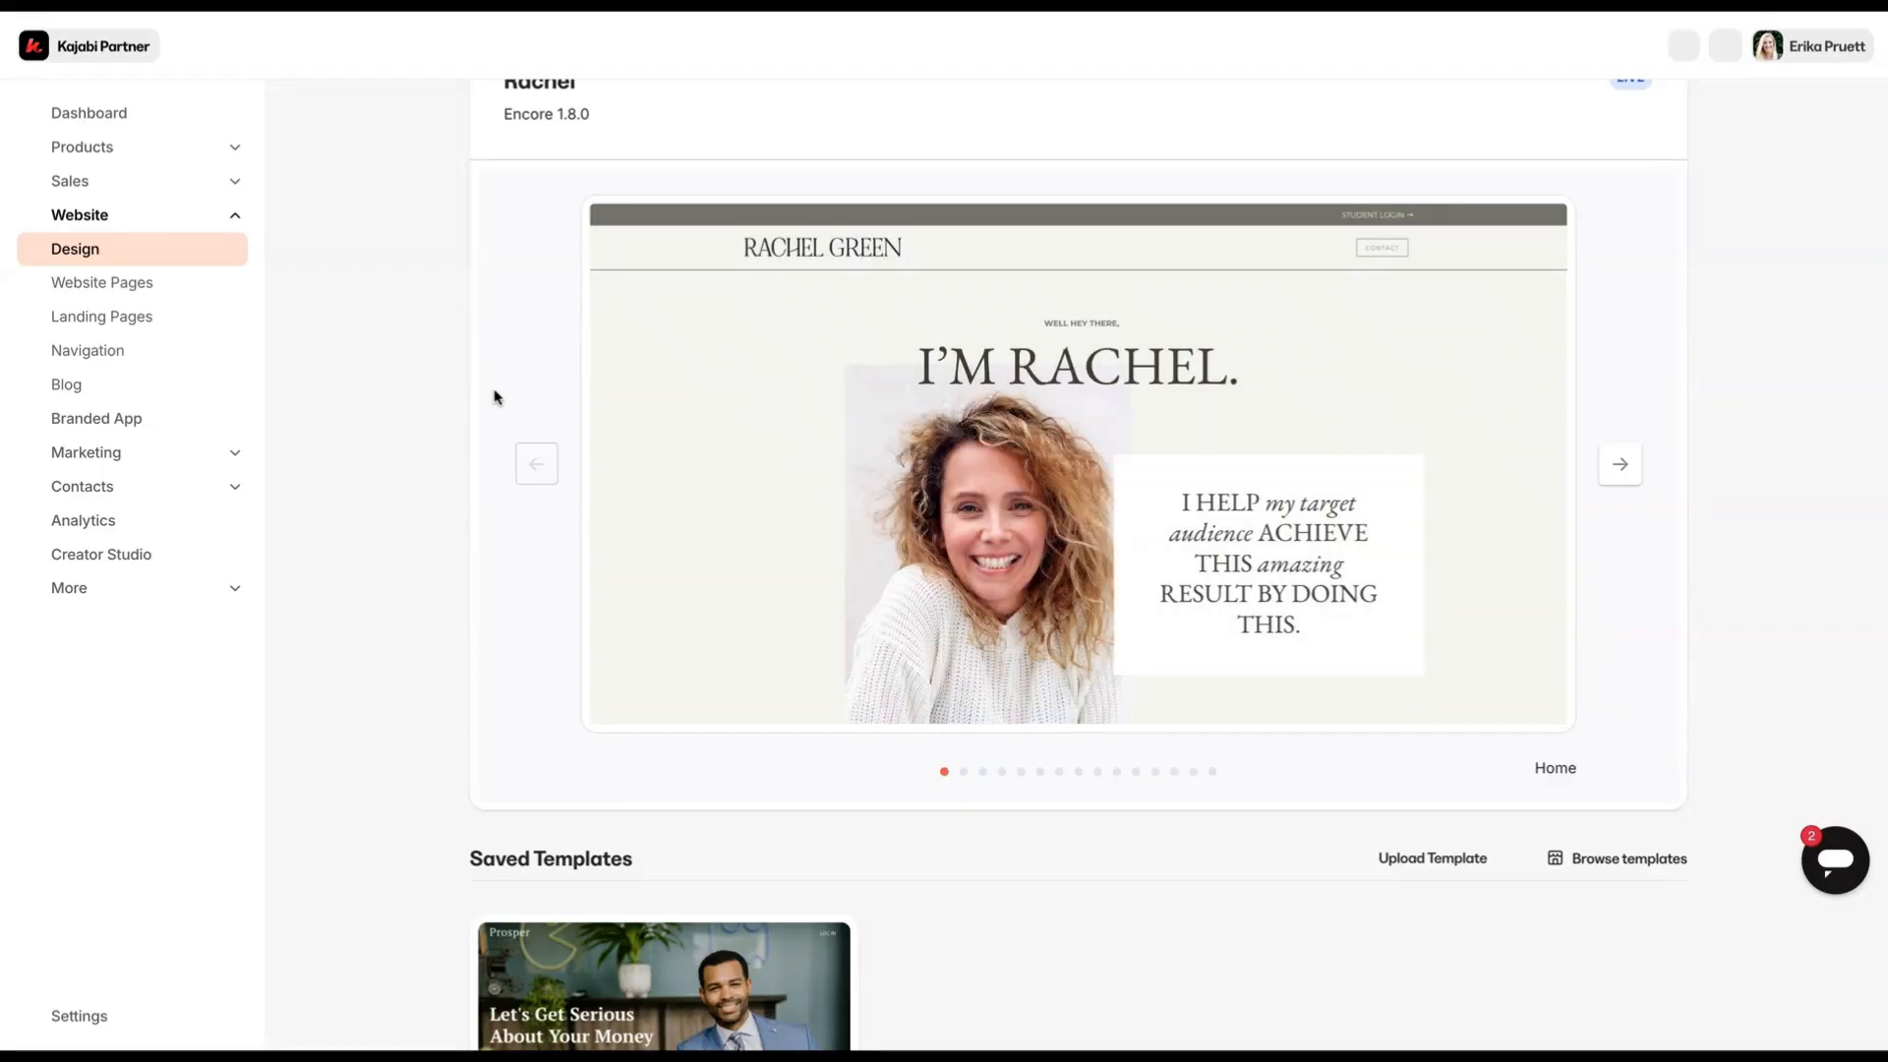
scroll(493, 396, "up", 1)
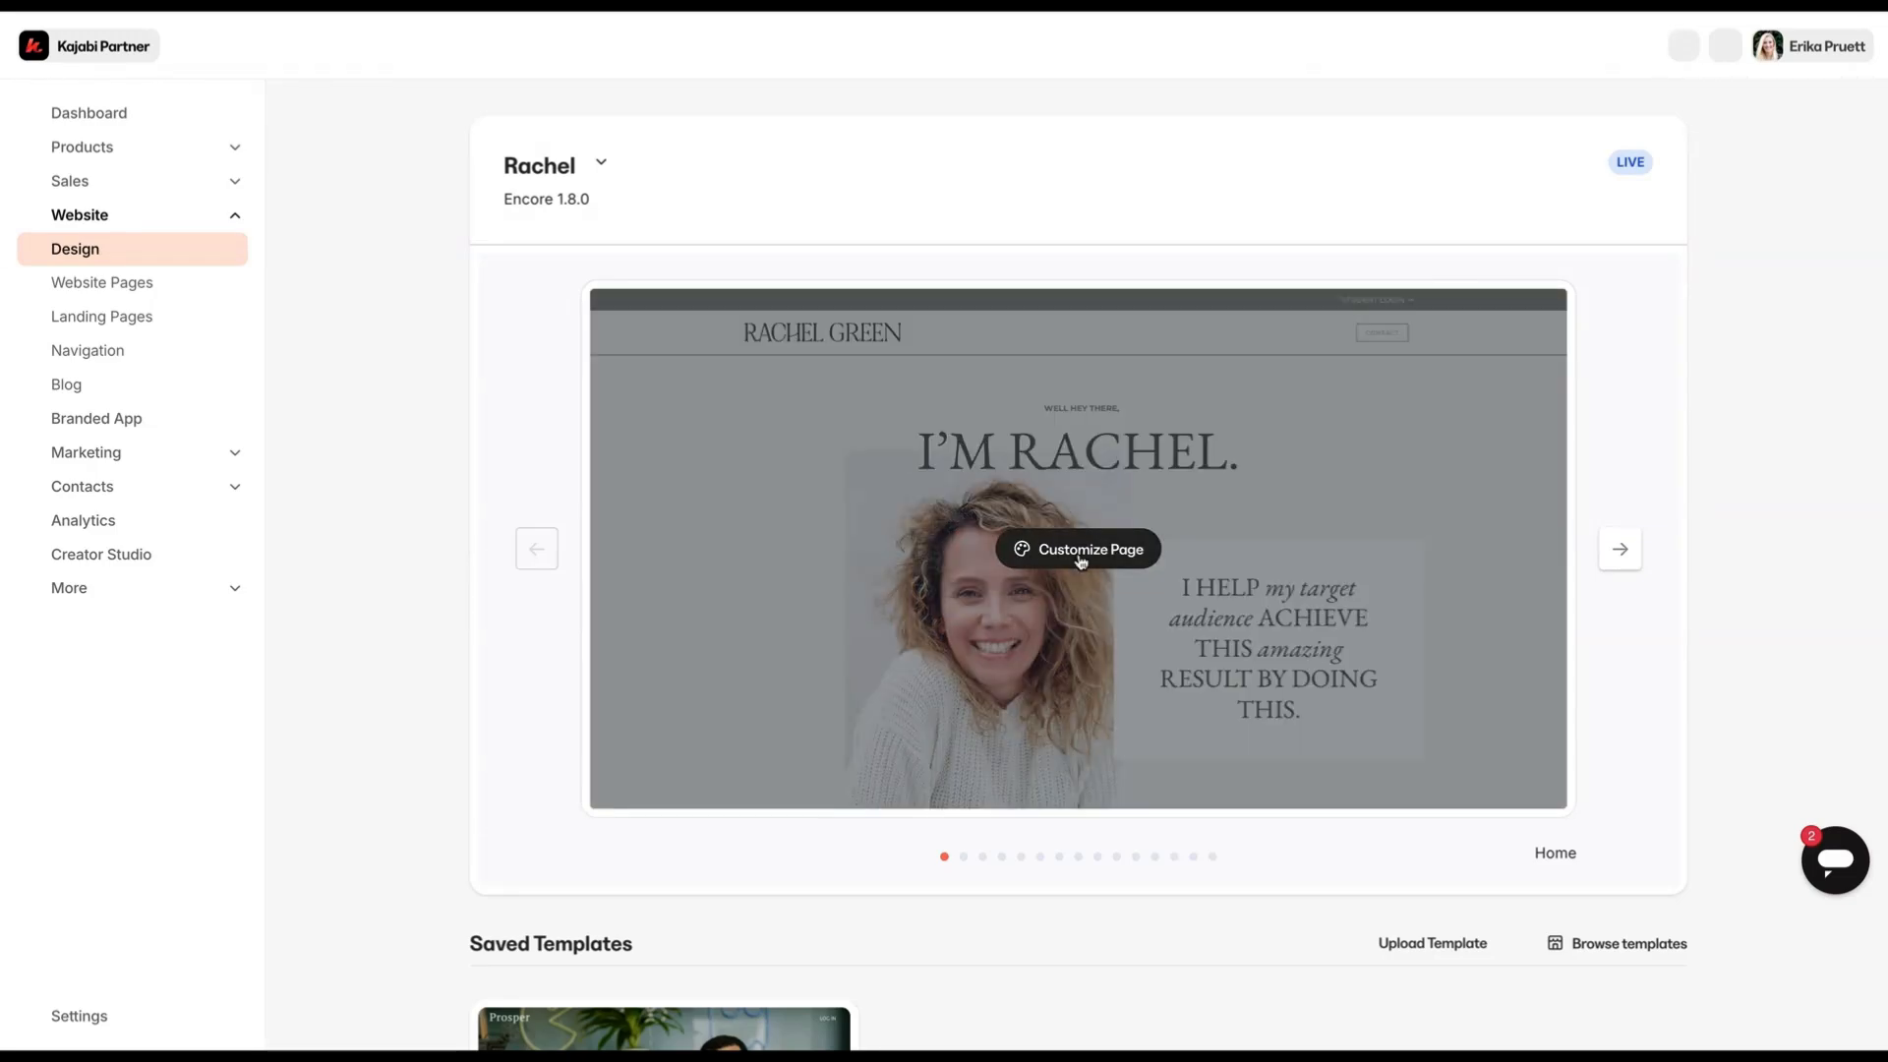
left_click(1080, 552)
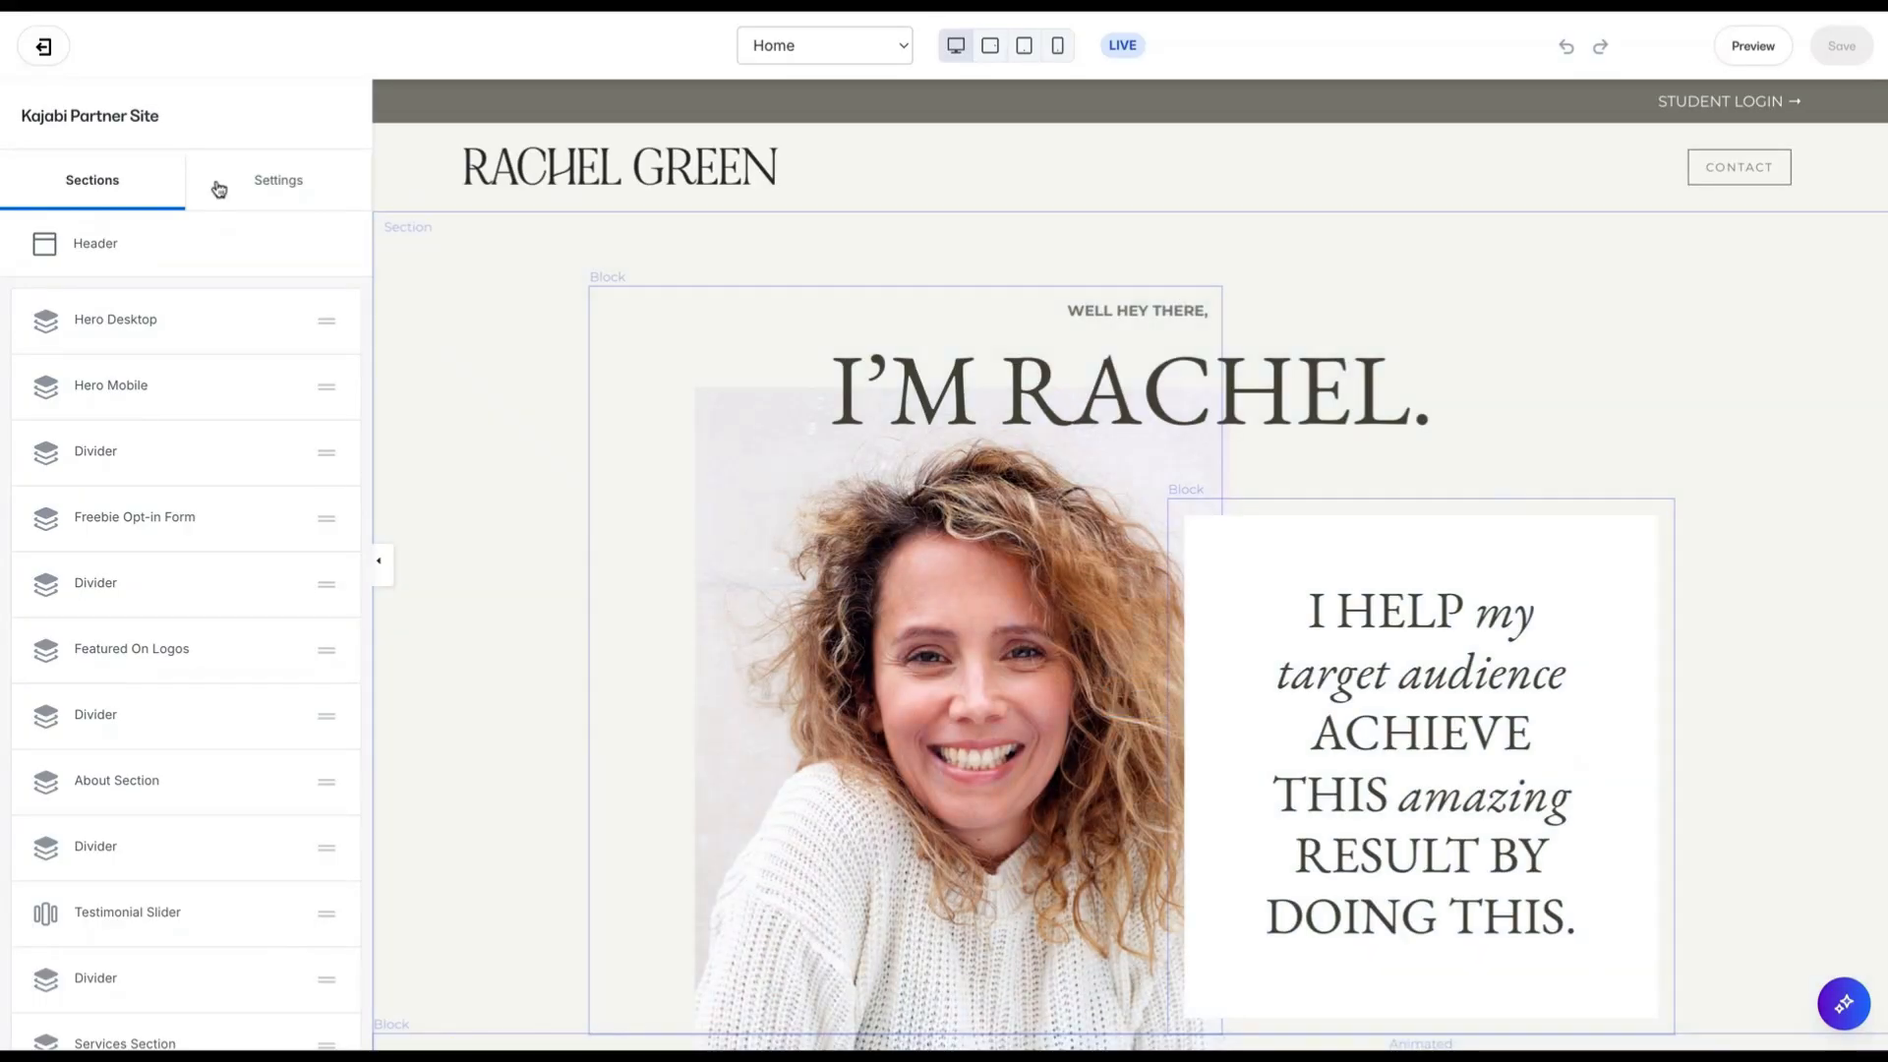
left_click(250, 188)
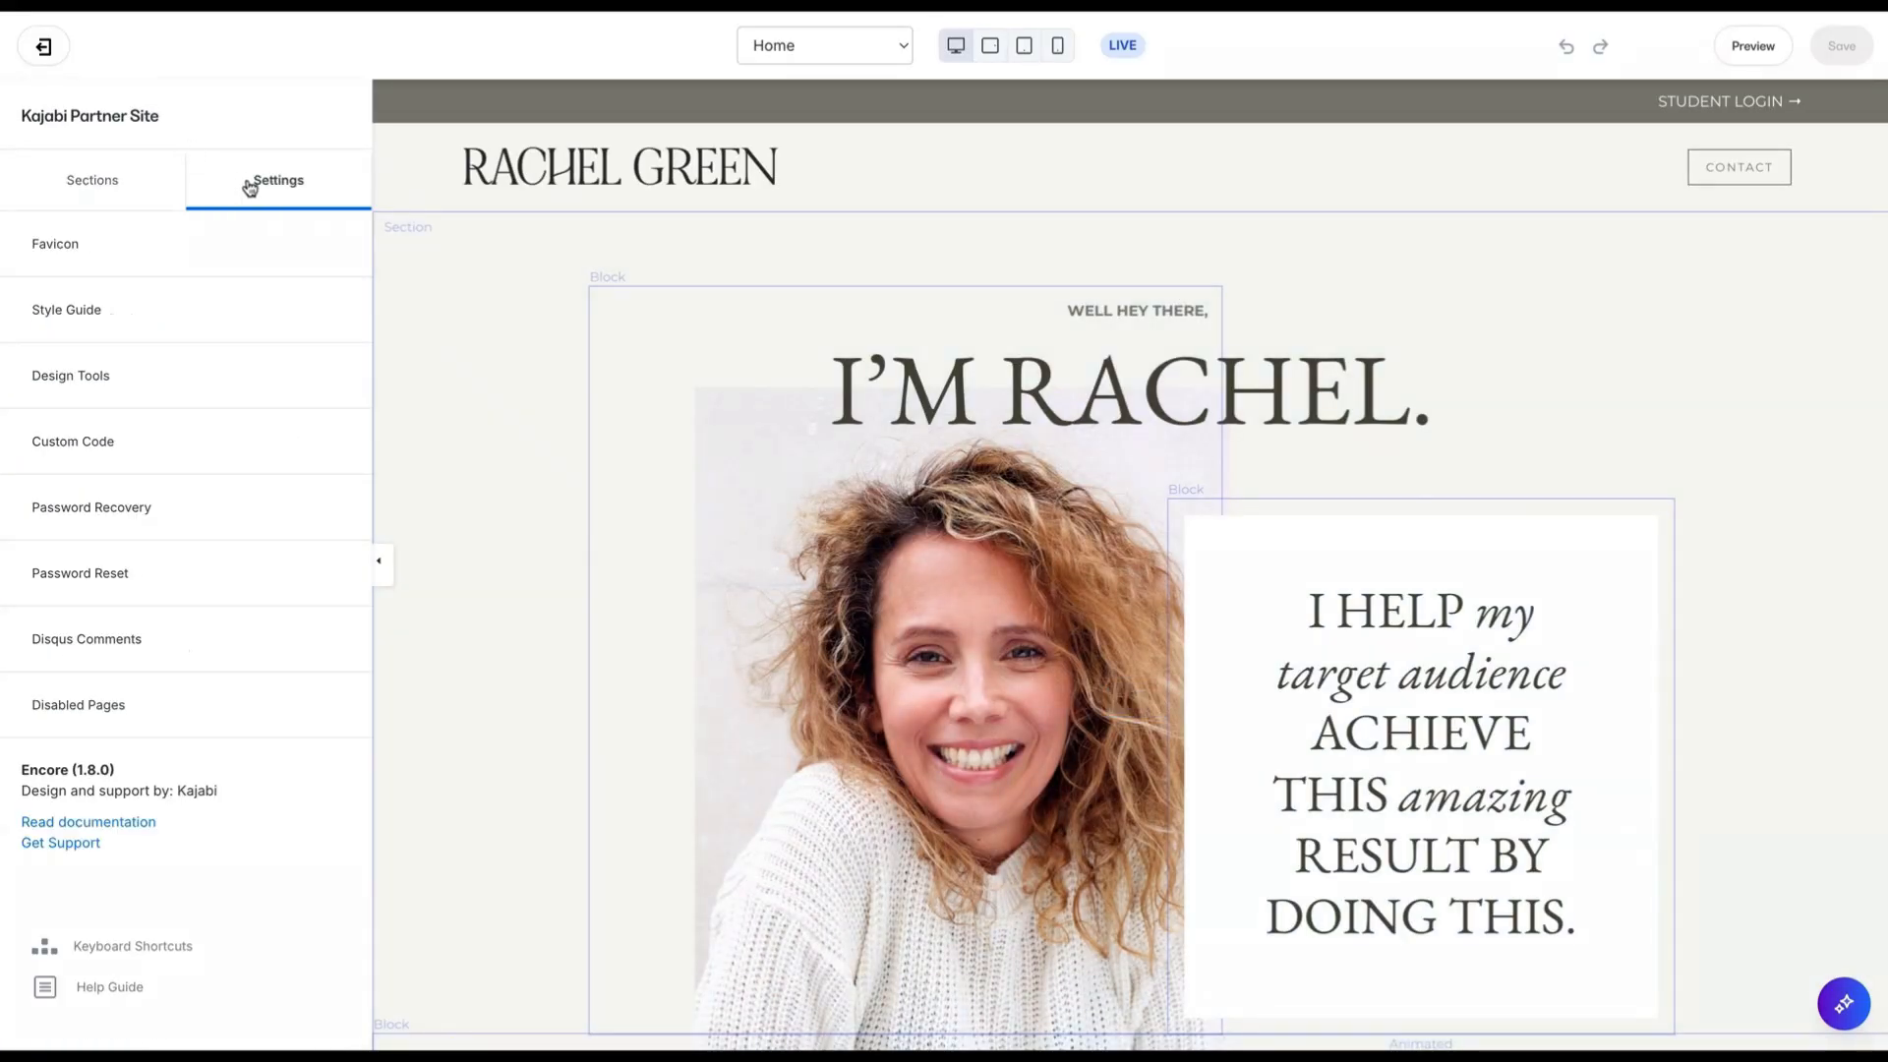
left_click(80, 309)
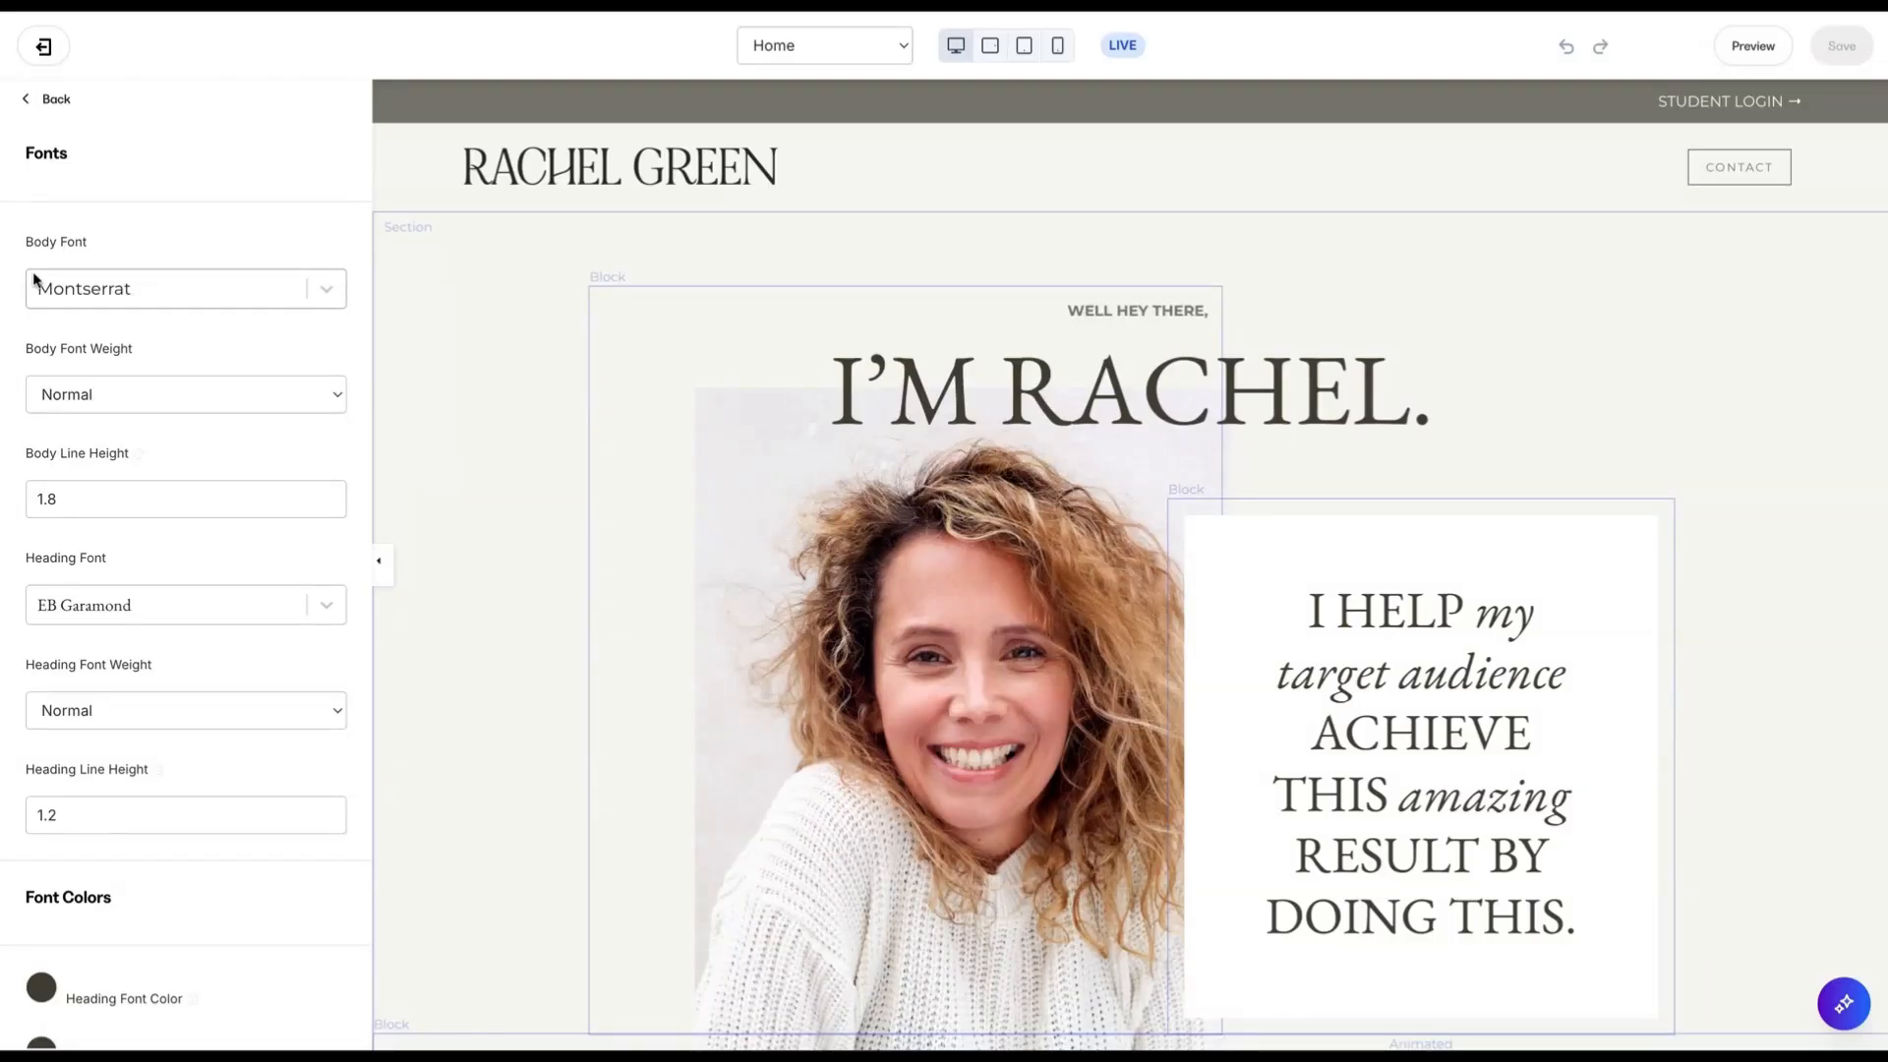
scroll(92, 523, "down", 2)
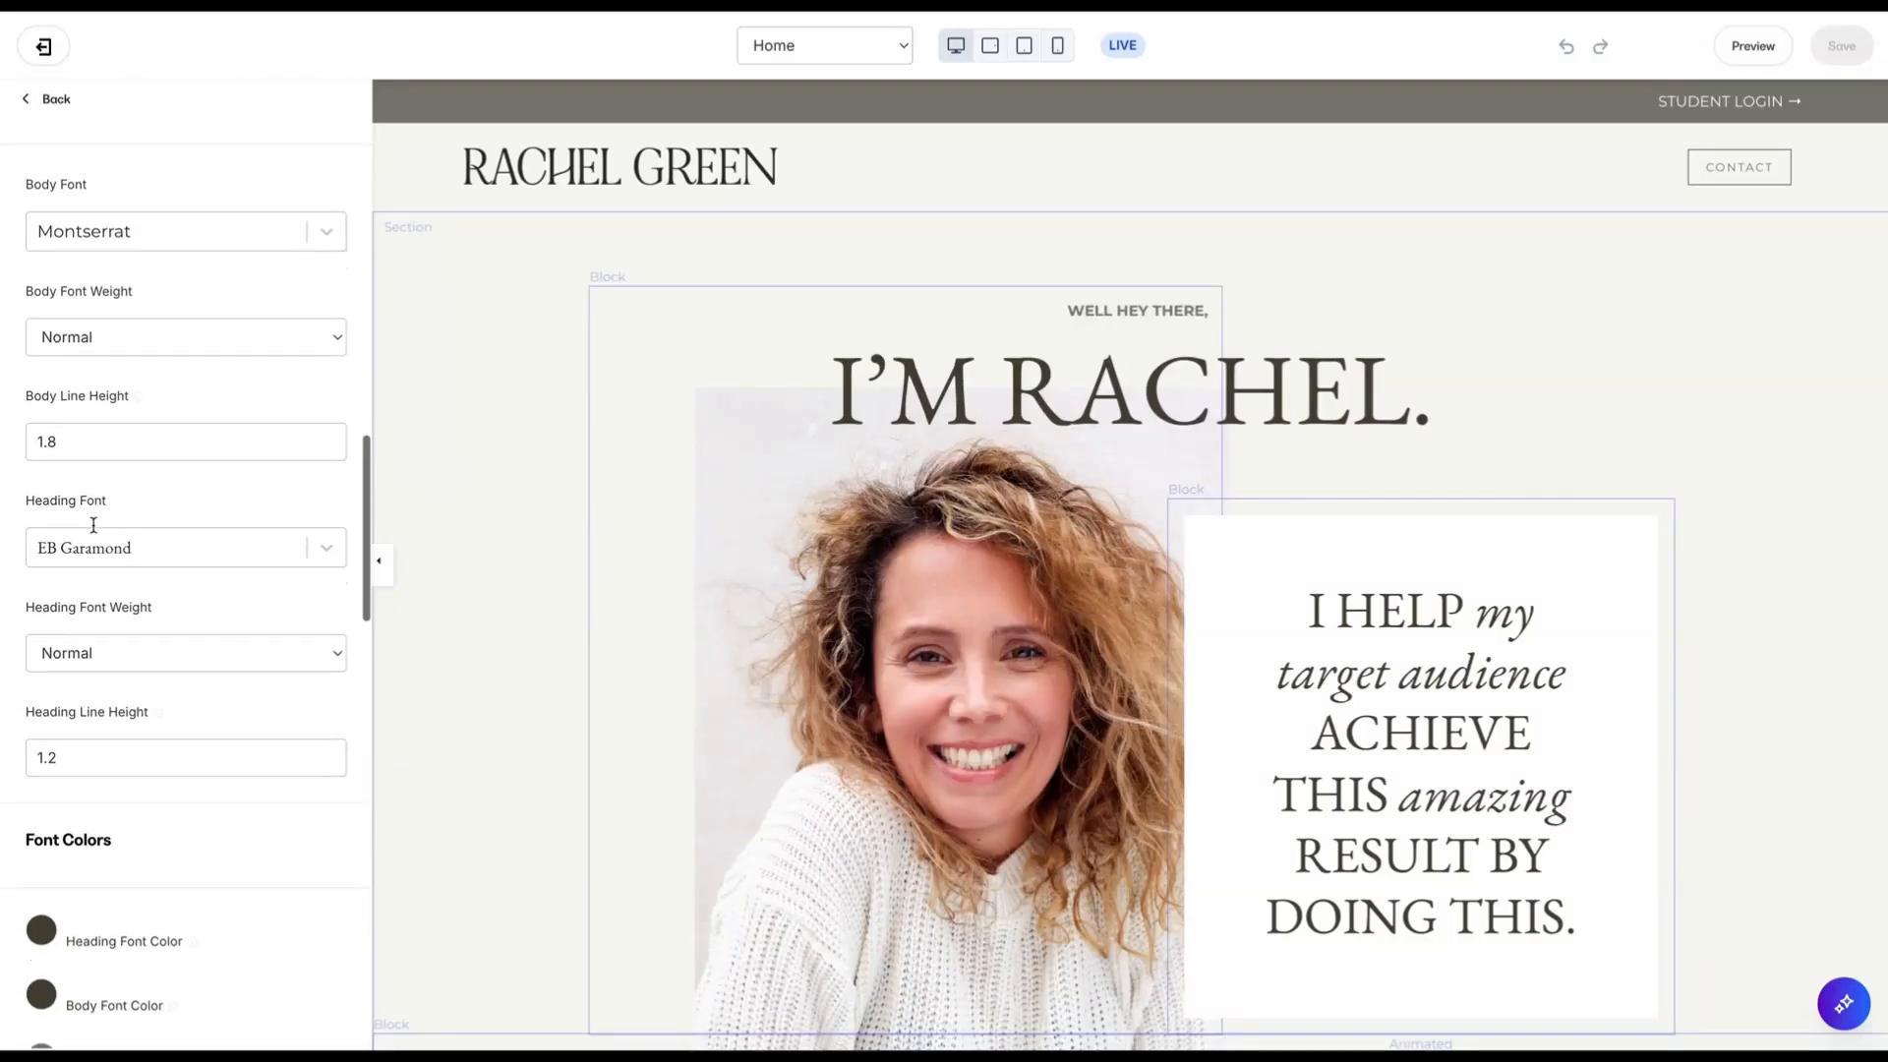
scroll(83, 538, "down", 15)
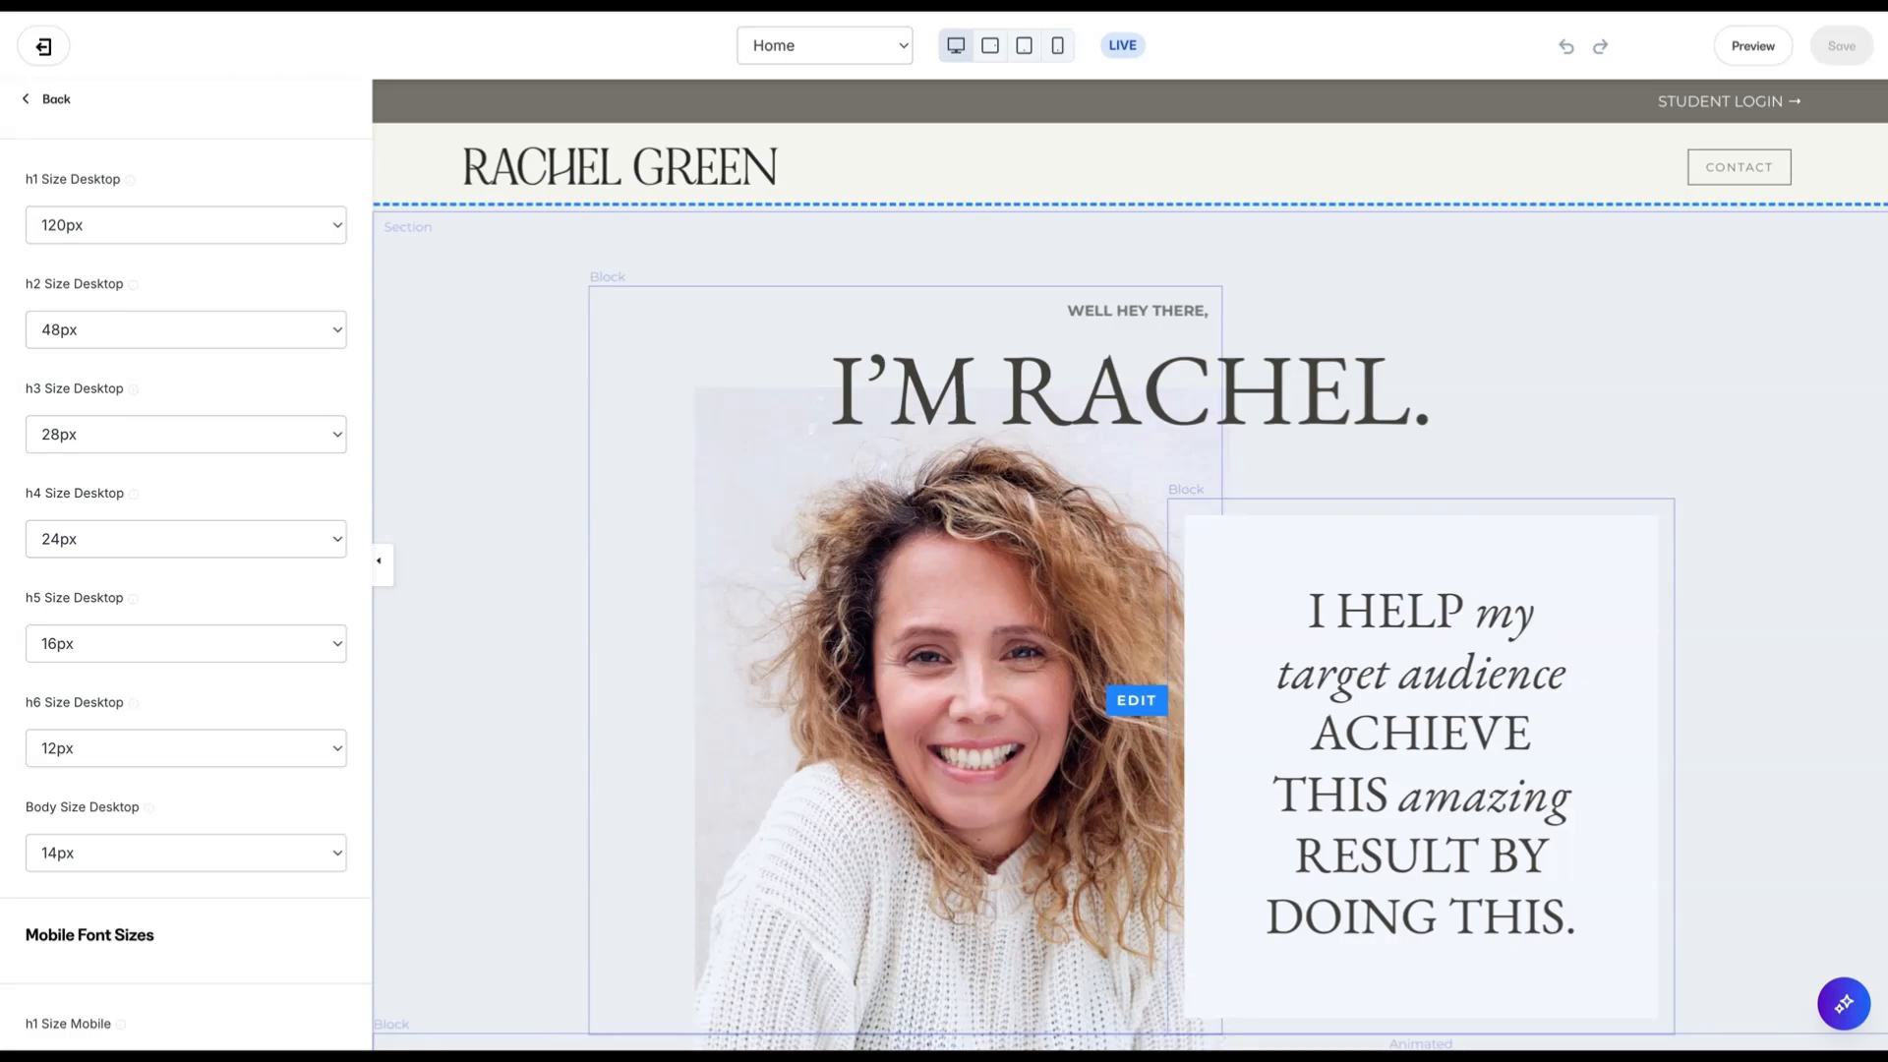
Inspect the heading and paragraph formats used in the Home page's About and Coaching Services text blocks.
scroll(1129, 565, "down", 10)
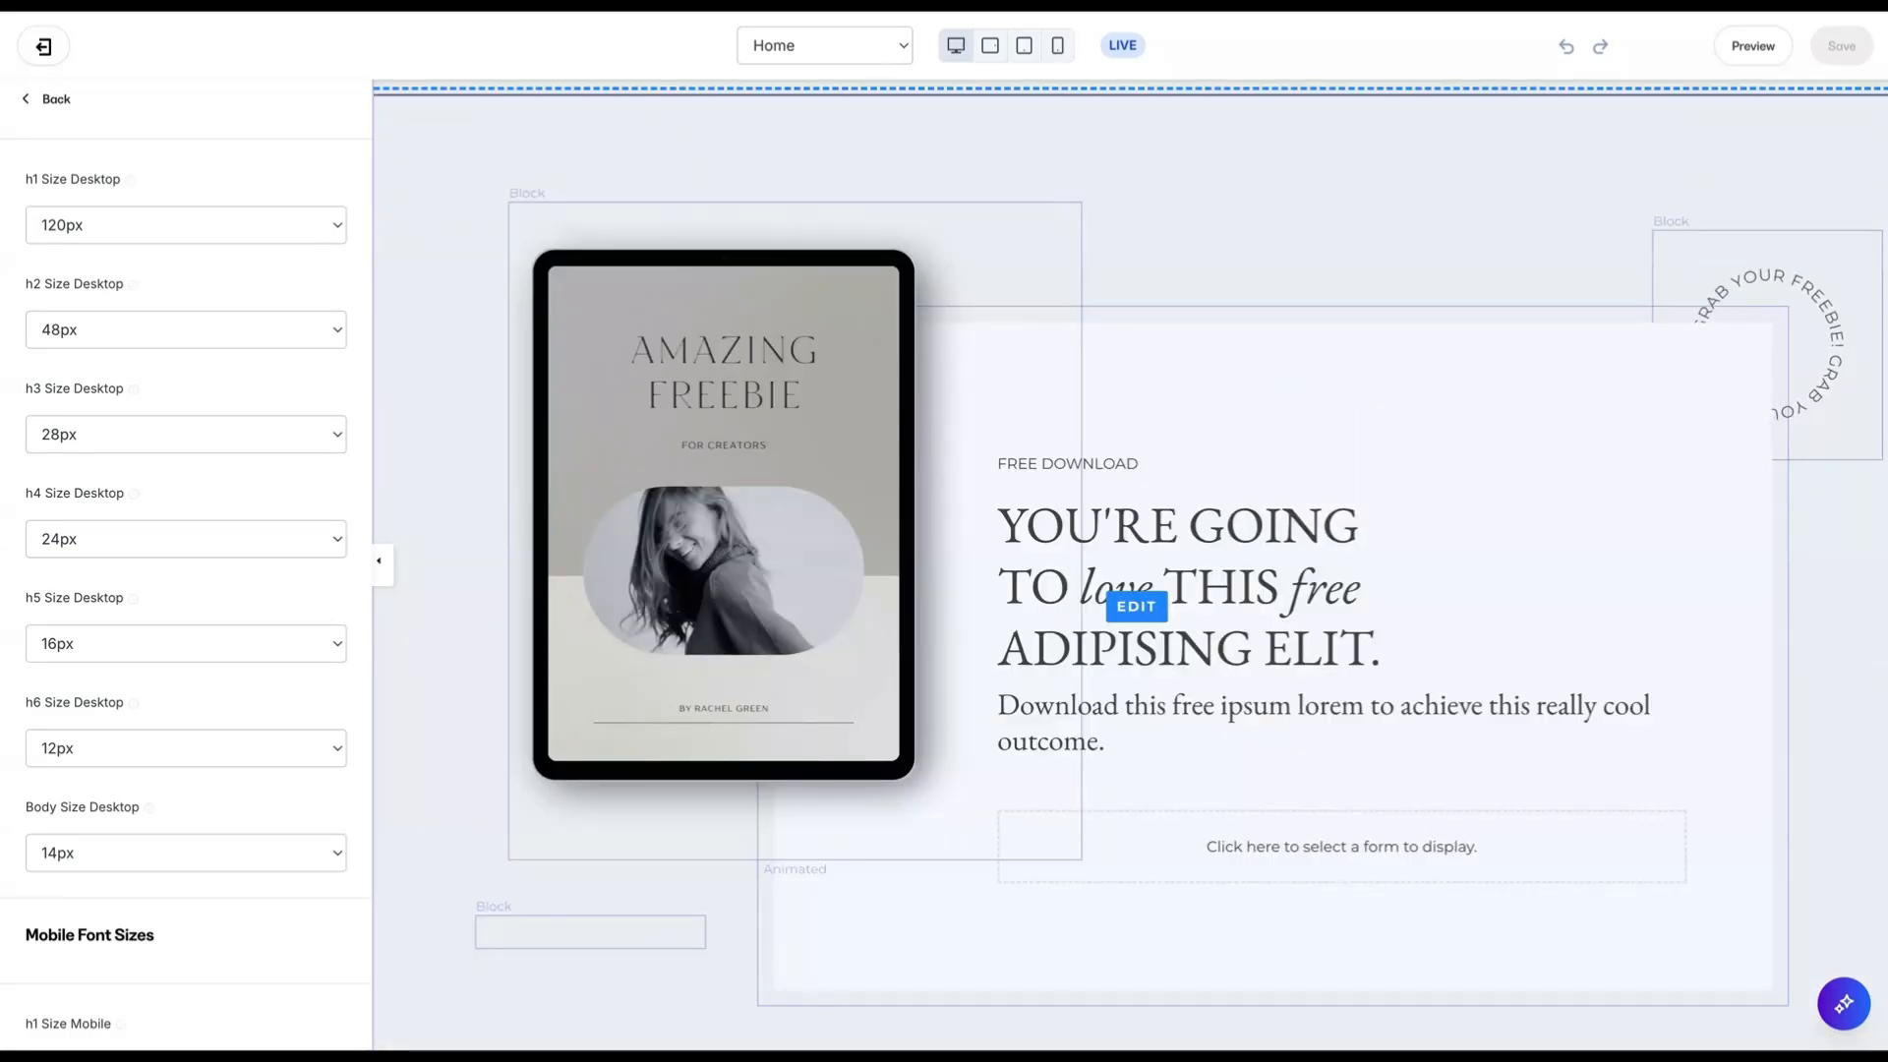
scroll(495, 668, "up", 1)
scroll(664, 513, "up", 5)
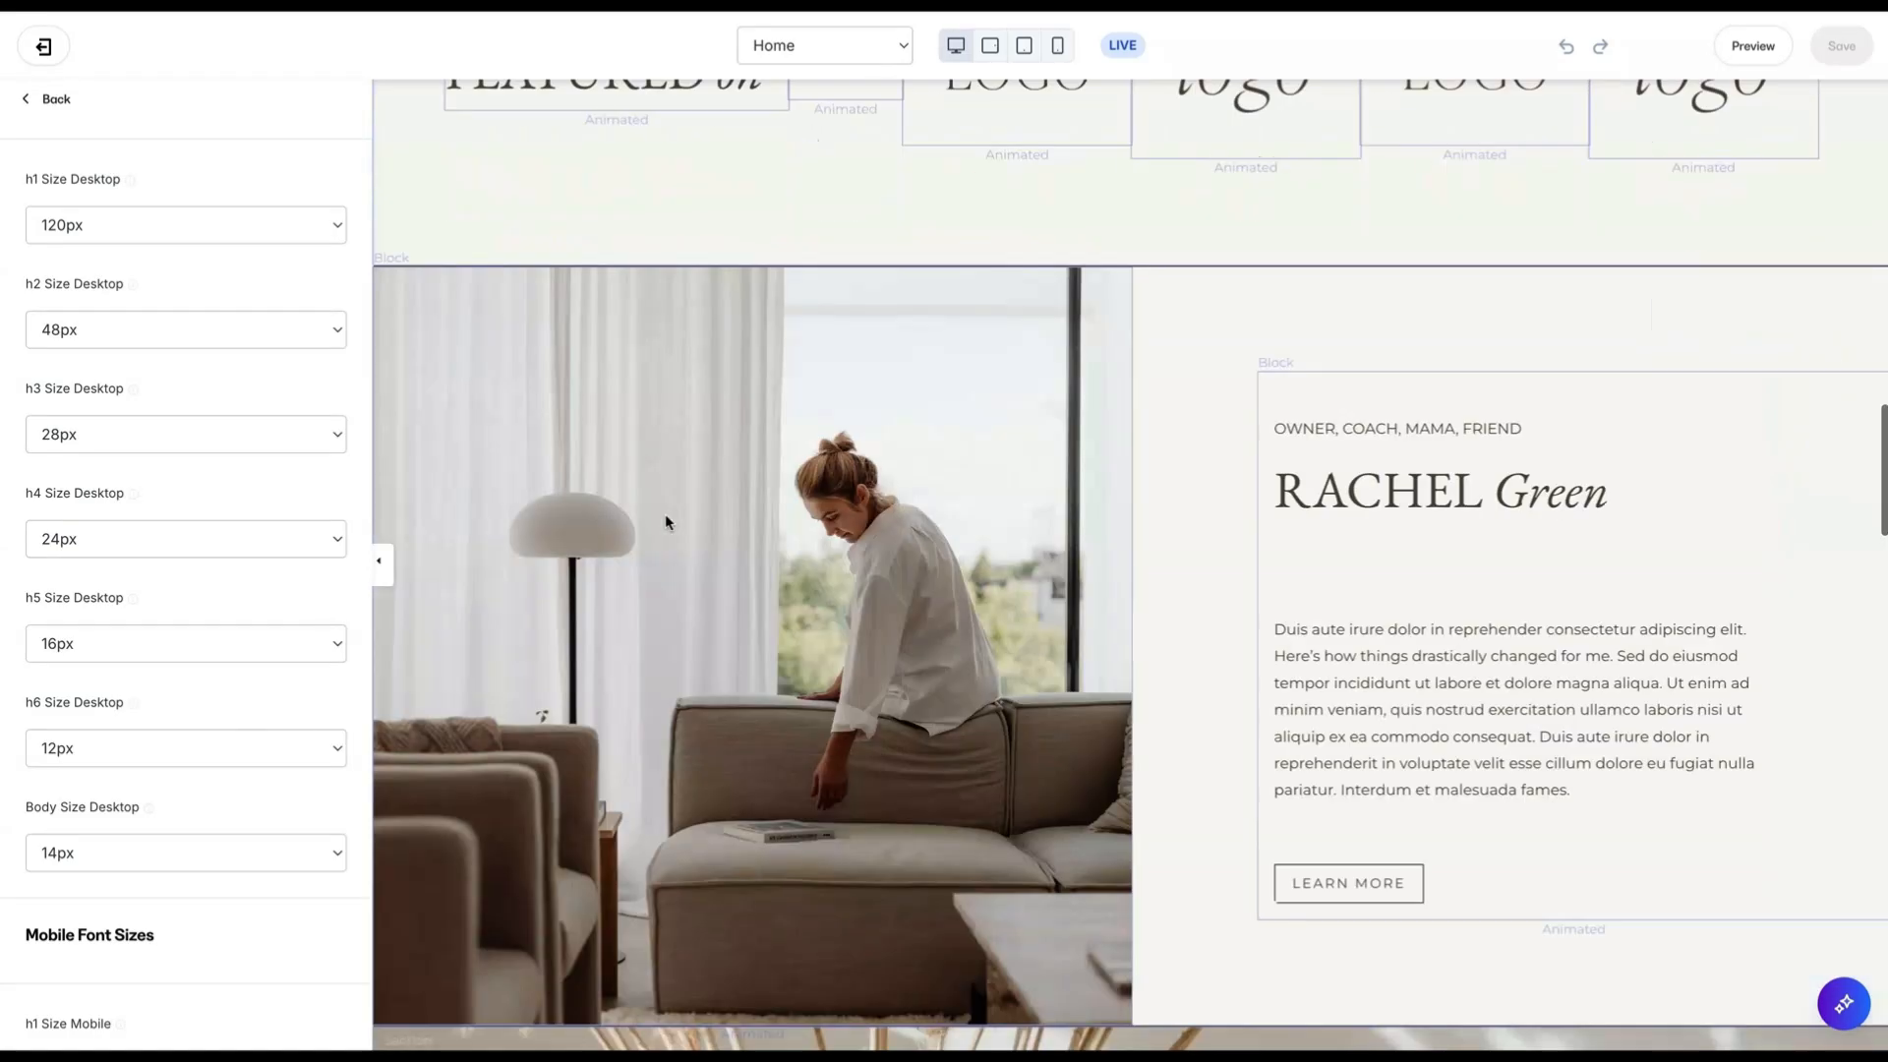
left_click(674, 518)
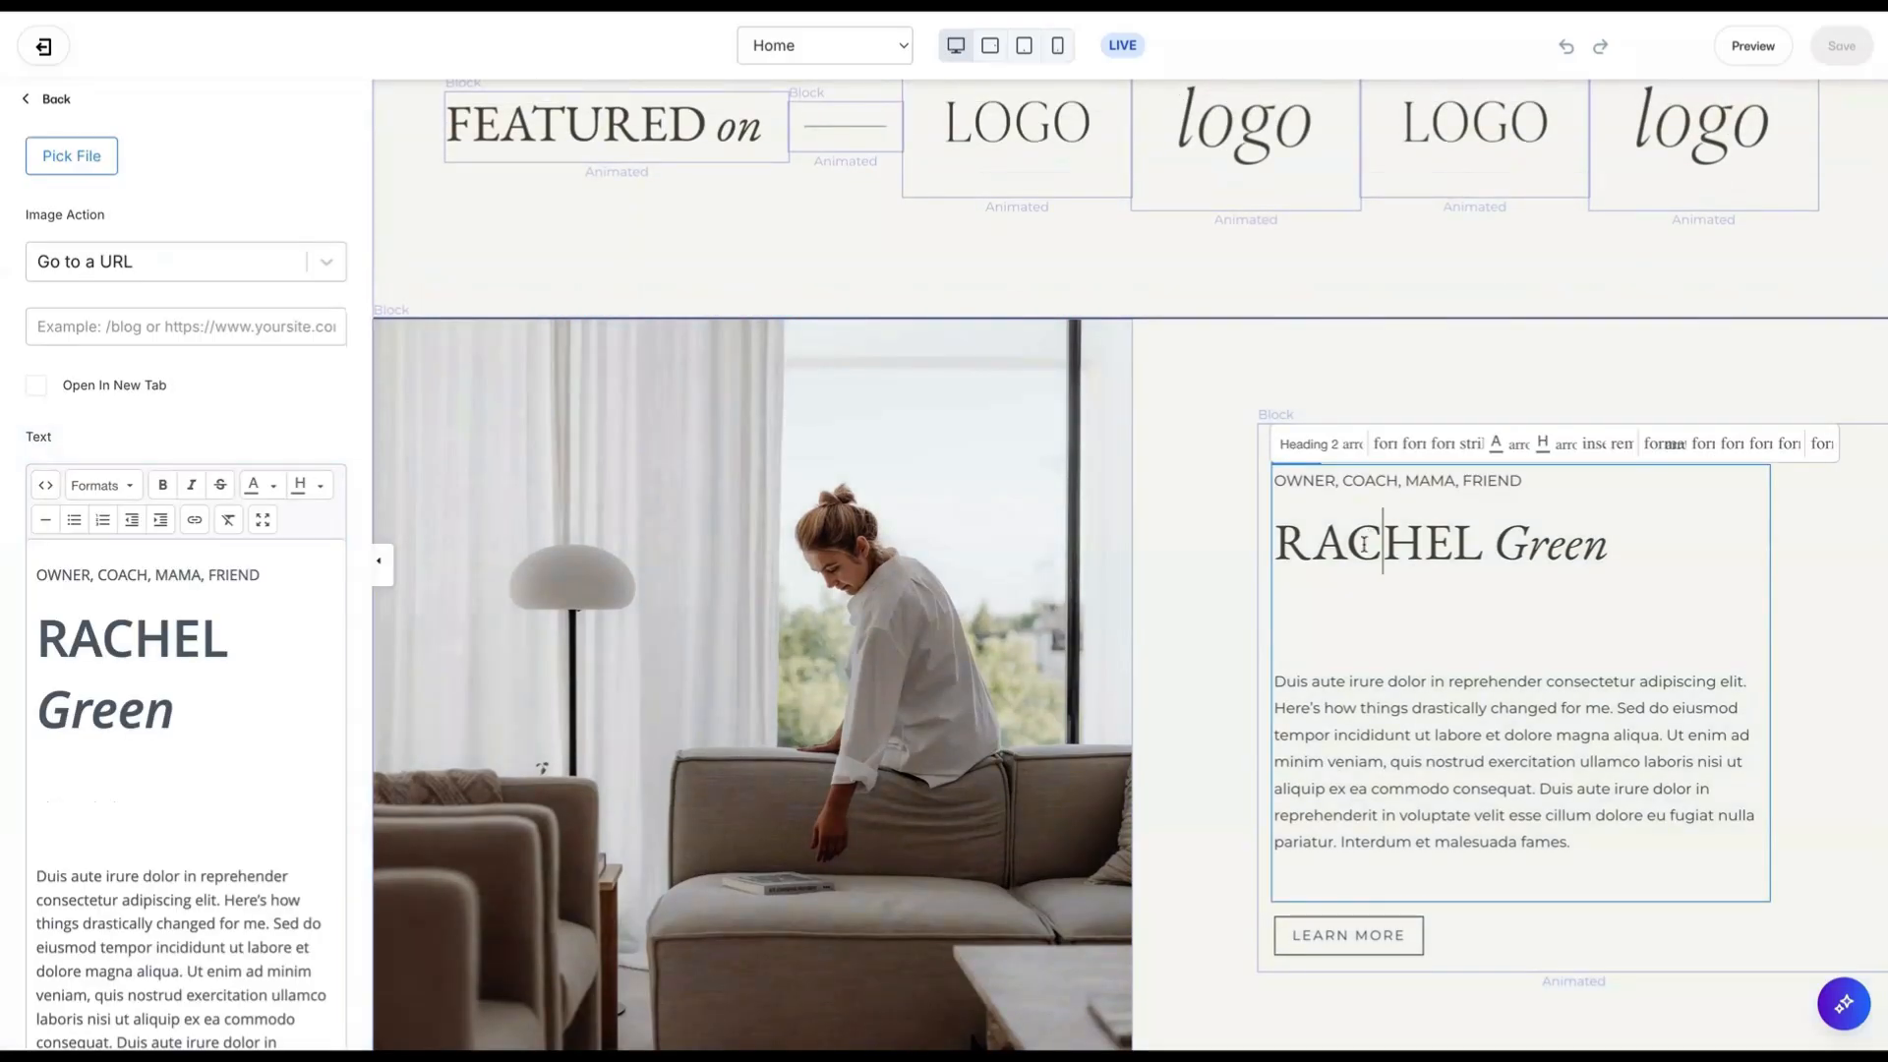
triple_click(1363, 547)
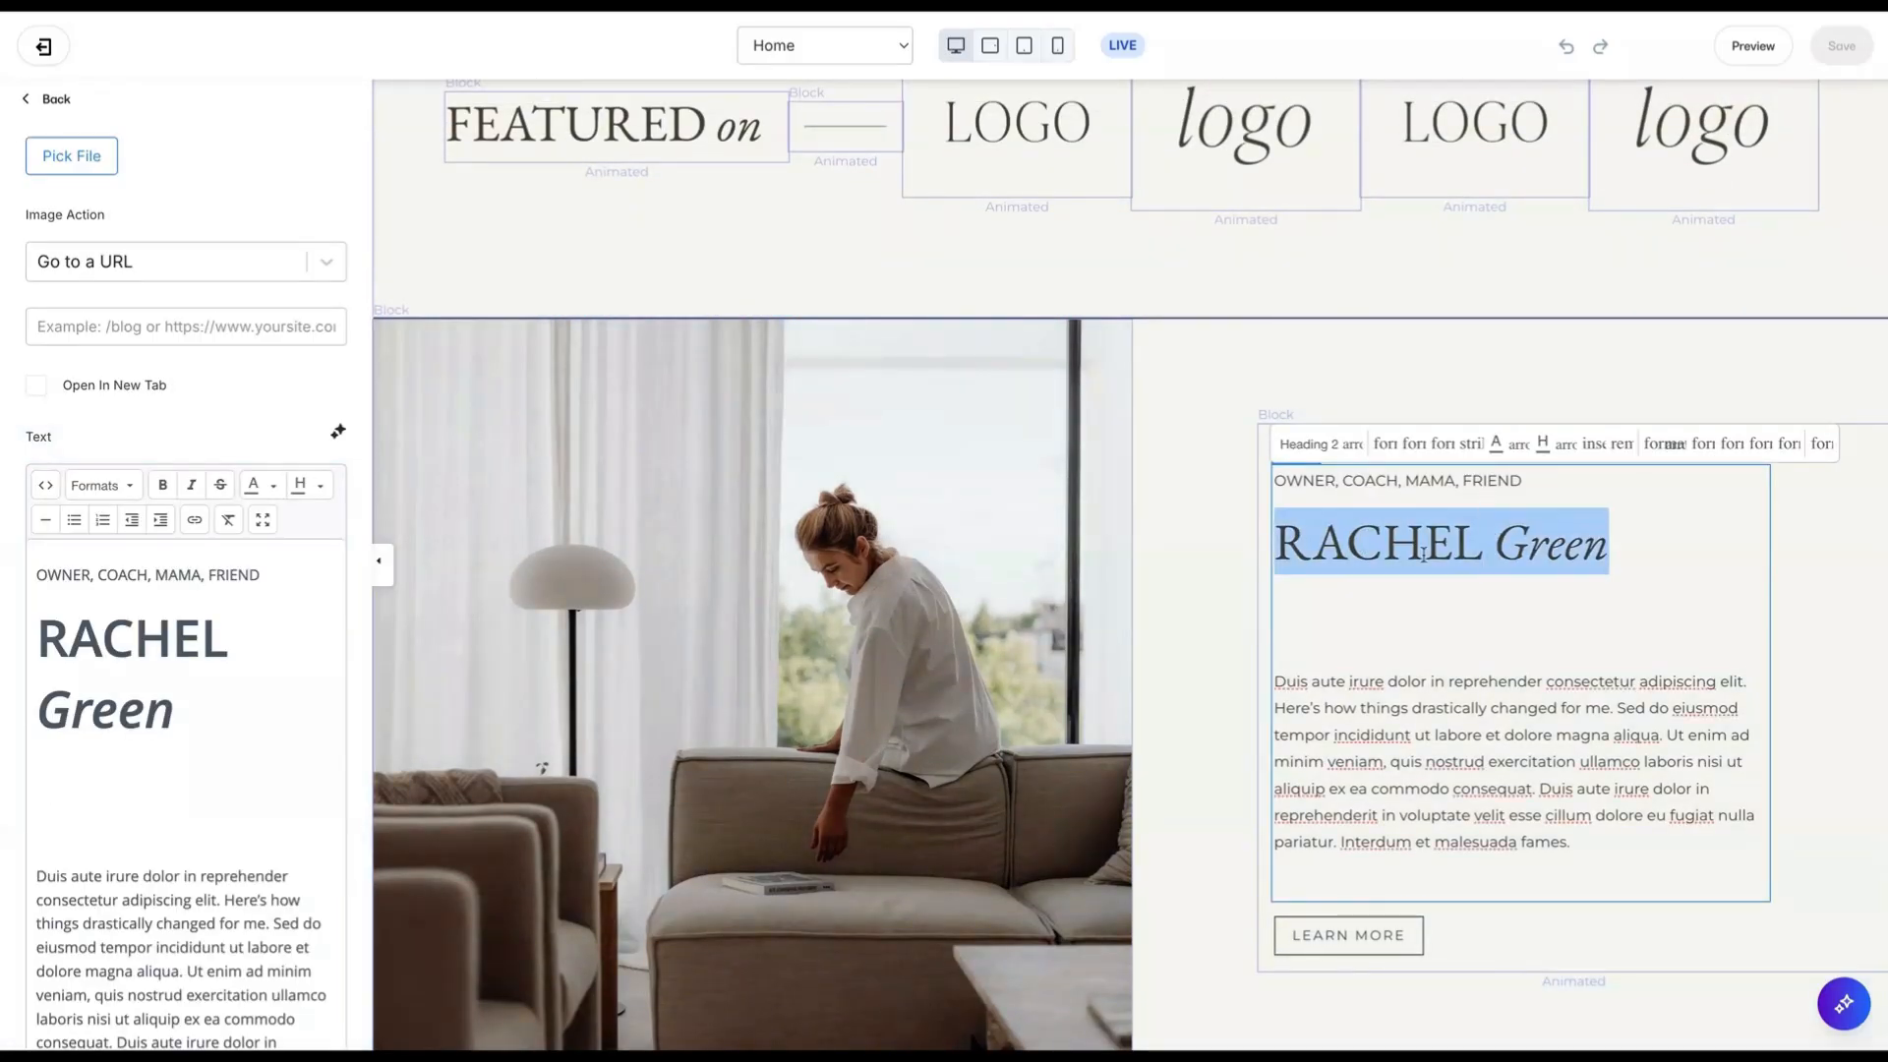
triple_click(95, 650)
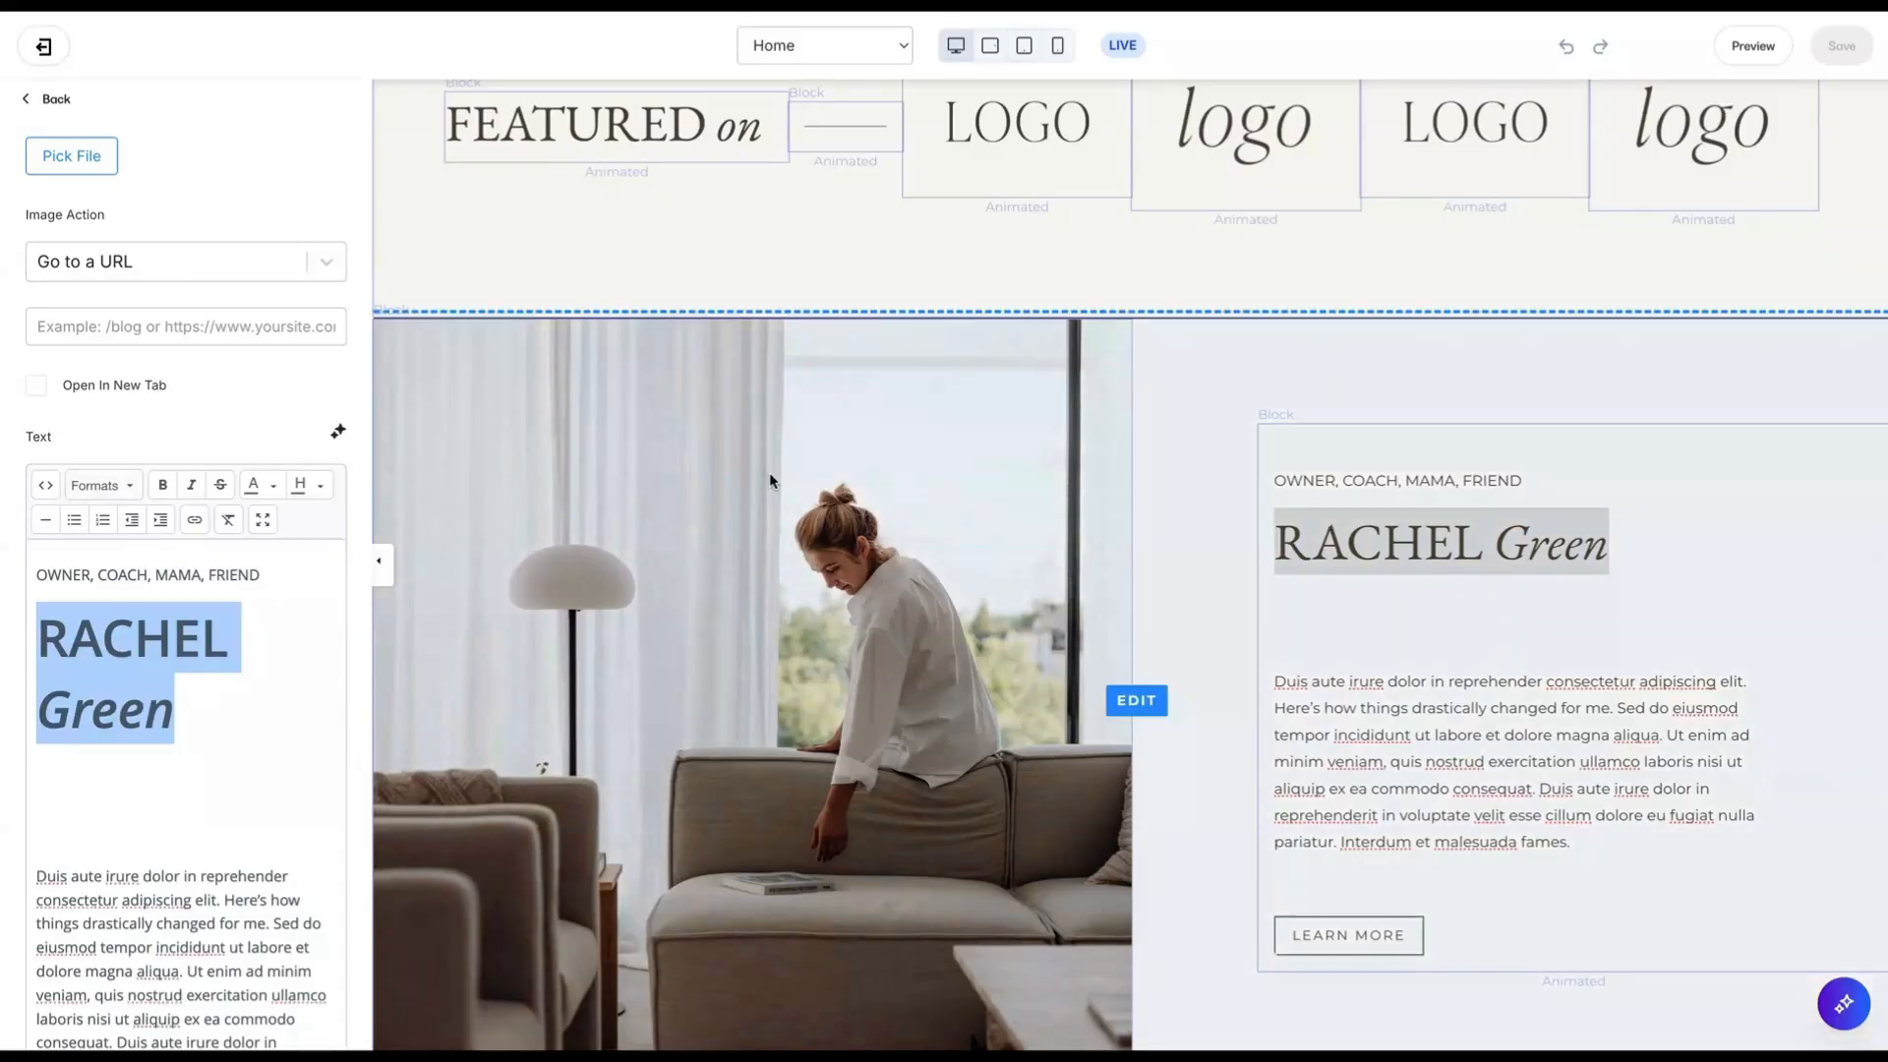
left_click(1354, 535)
double_click(1354, 536)
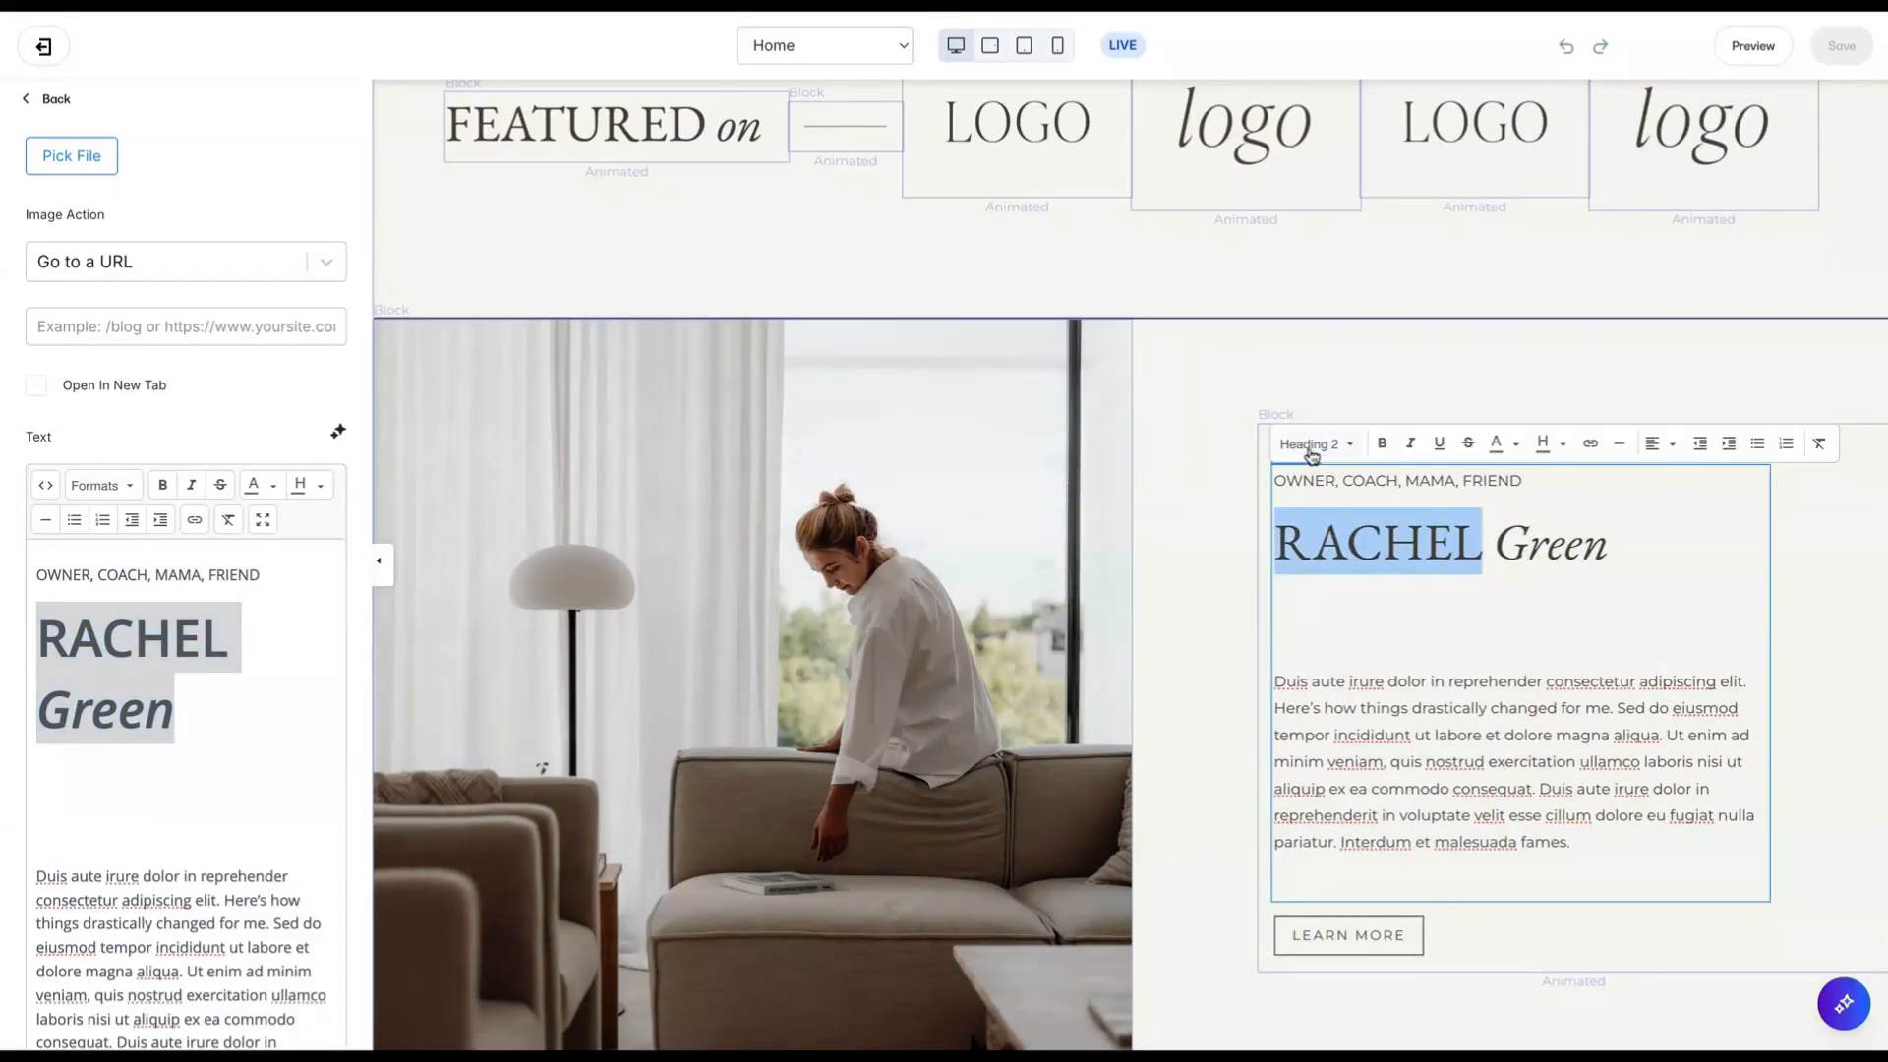
triple_click(1324, 708)
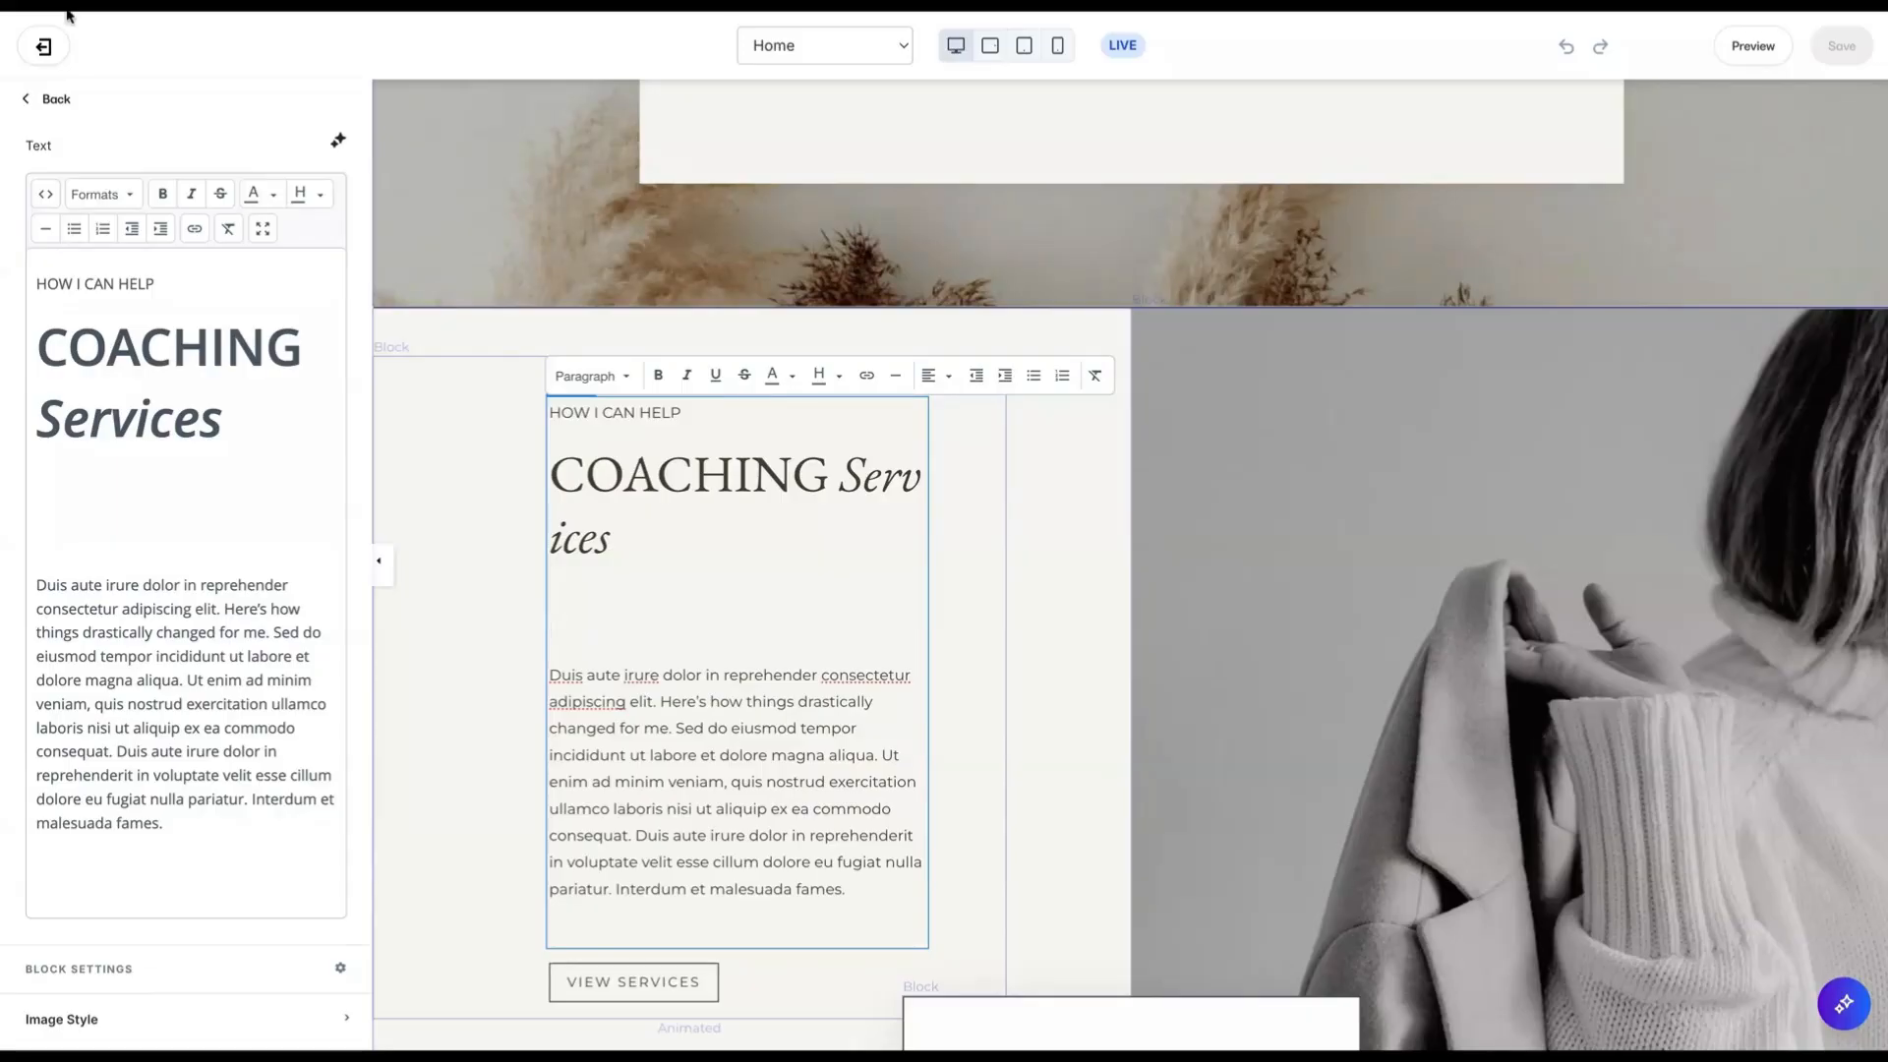
Exit the Home page editor and create a landing page from the Blank template, titled "Internal Assets".
left_click(44, 48)
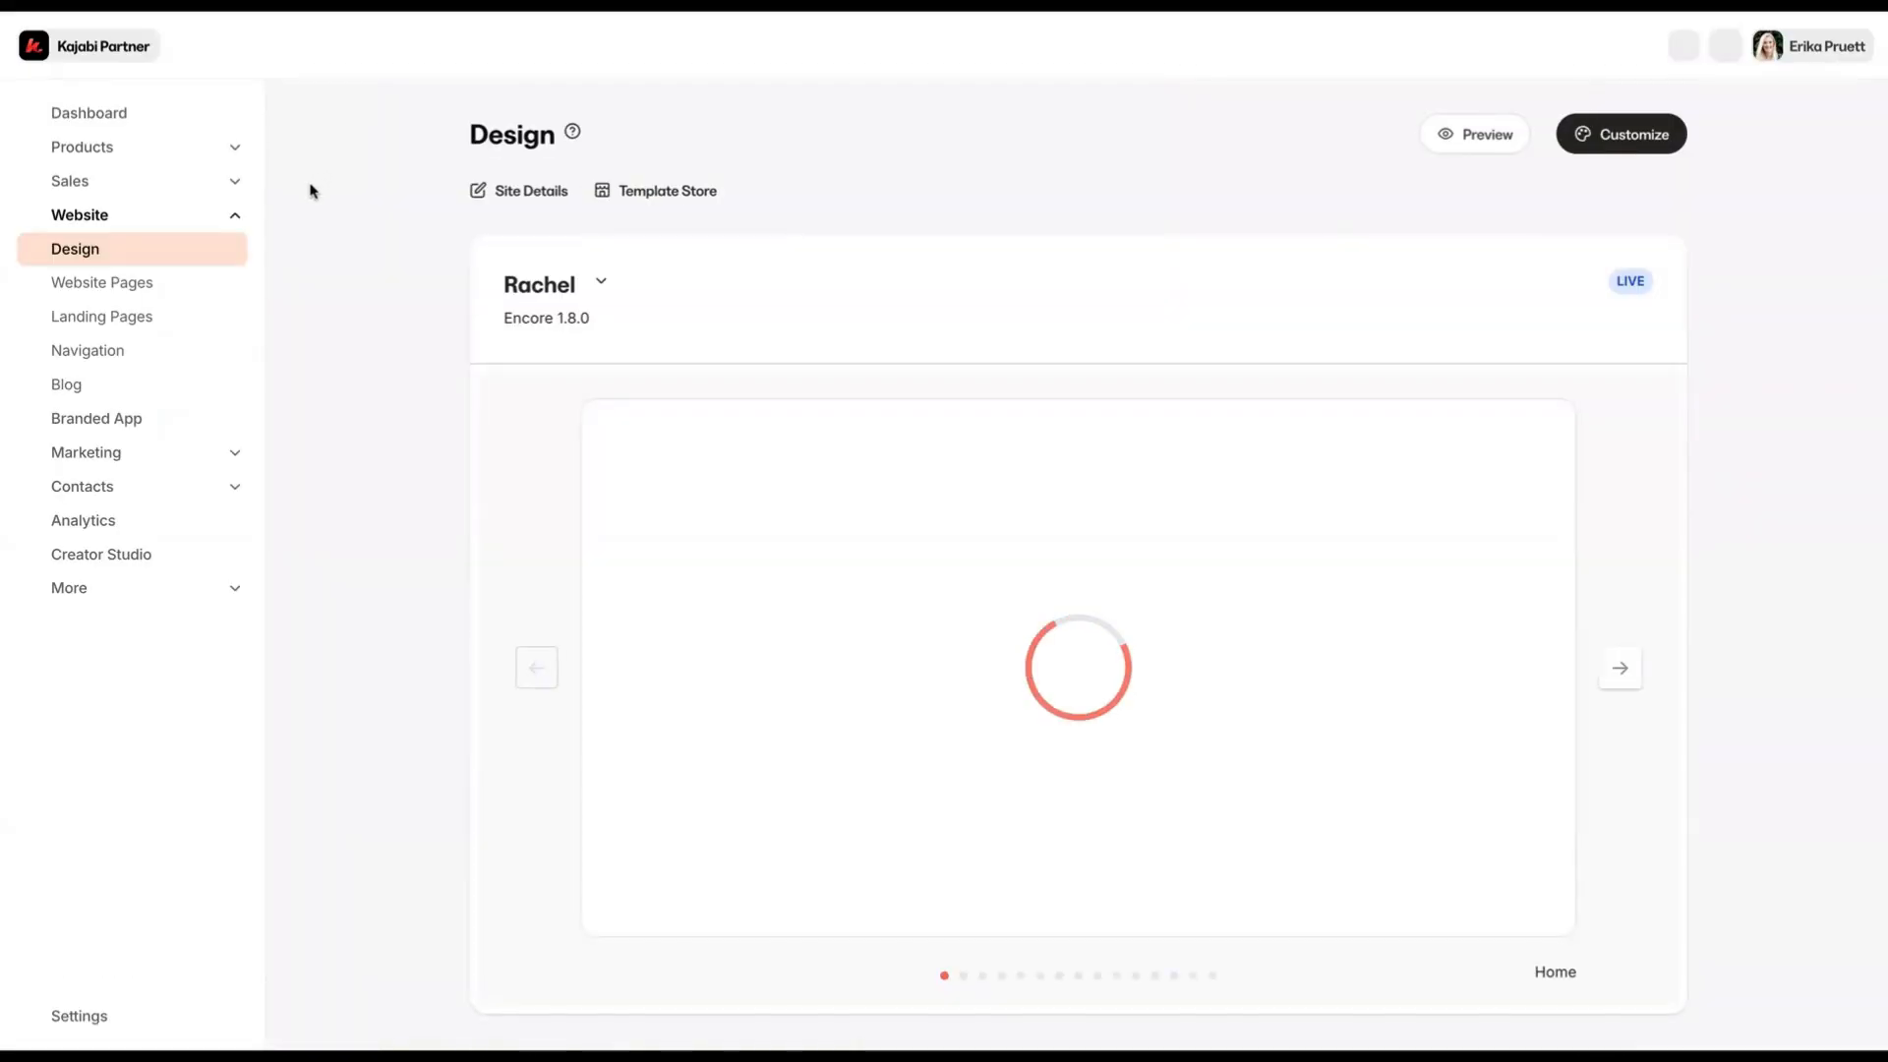
left_click(122, 316)
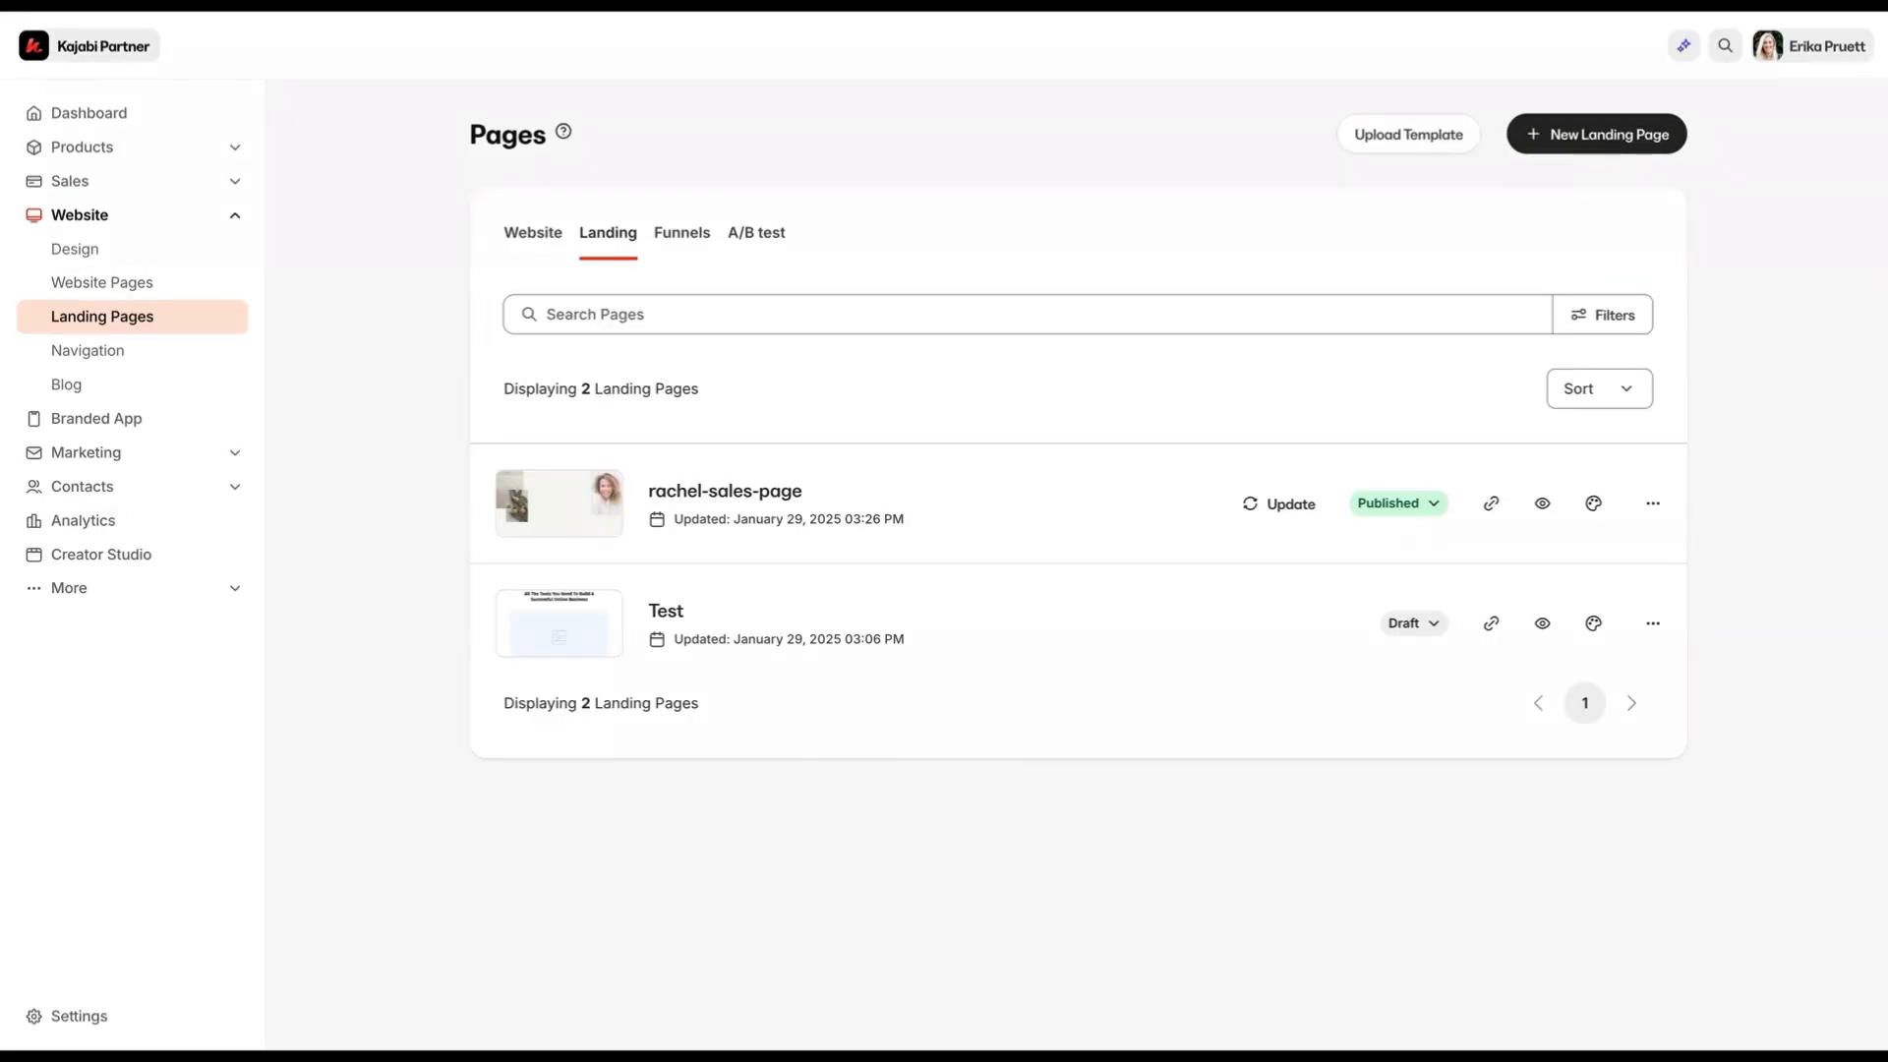
left_click(1596, 135)
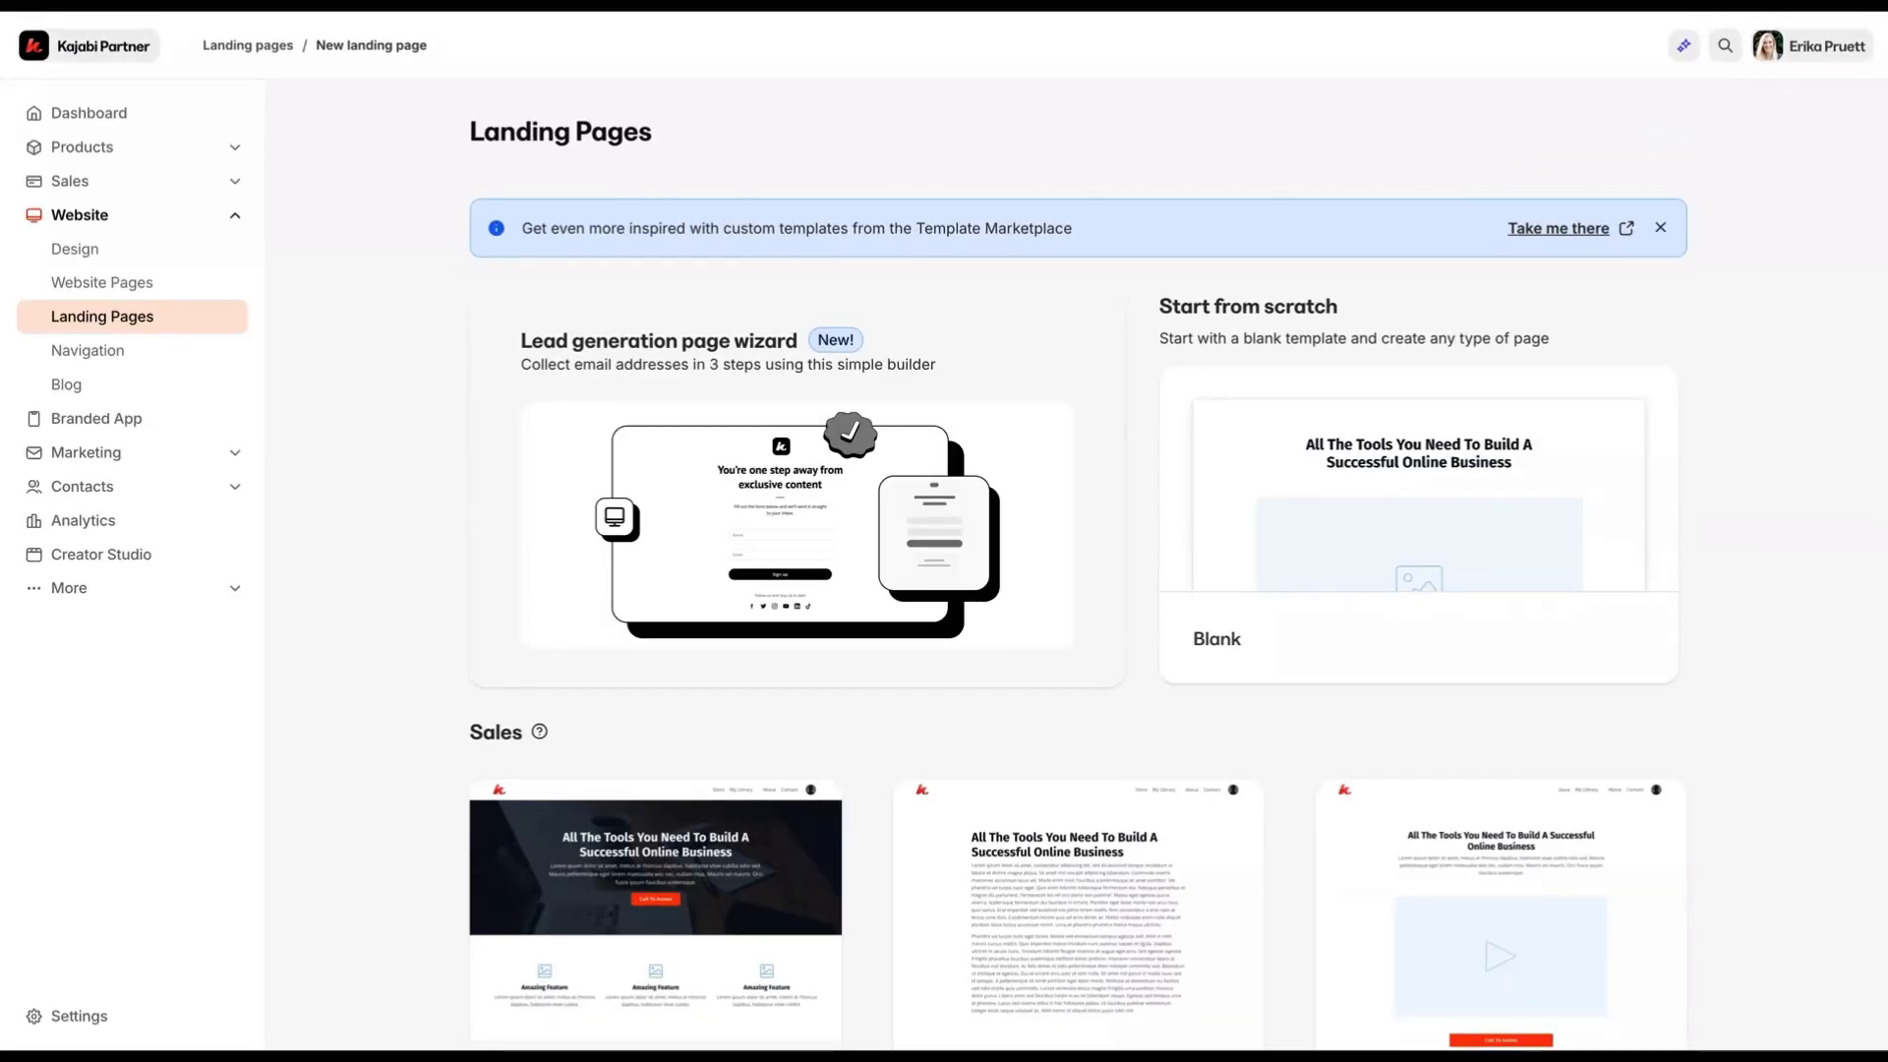
left_click(1419, 548)
left_click(1147, 318)
left_click(1145, 342)
type("Ai")
key("BackSpace")
key("BackSpace")
type("Inter")
type("nal Assets")
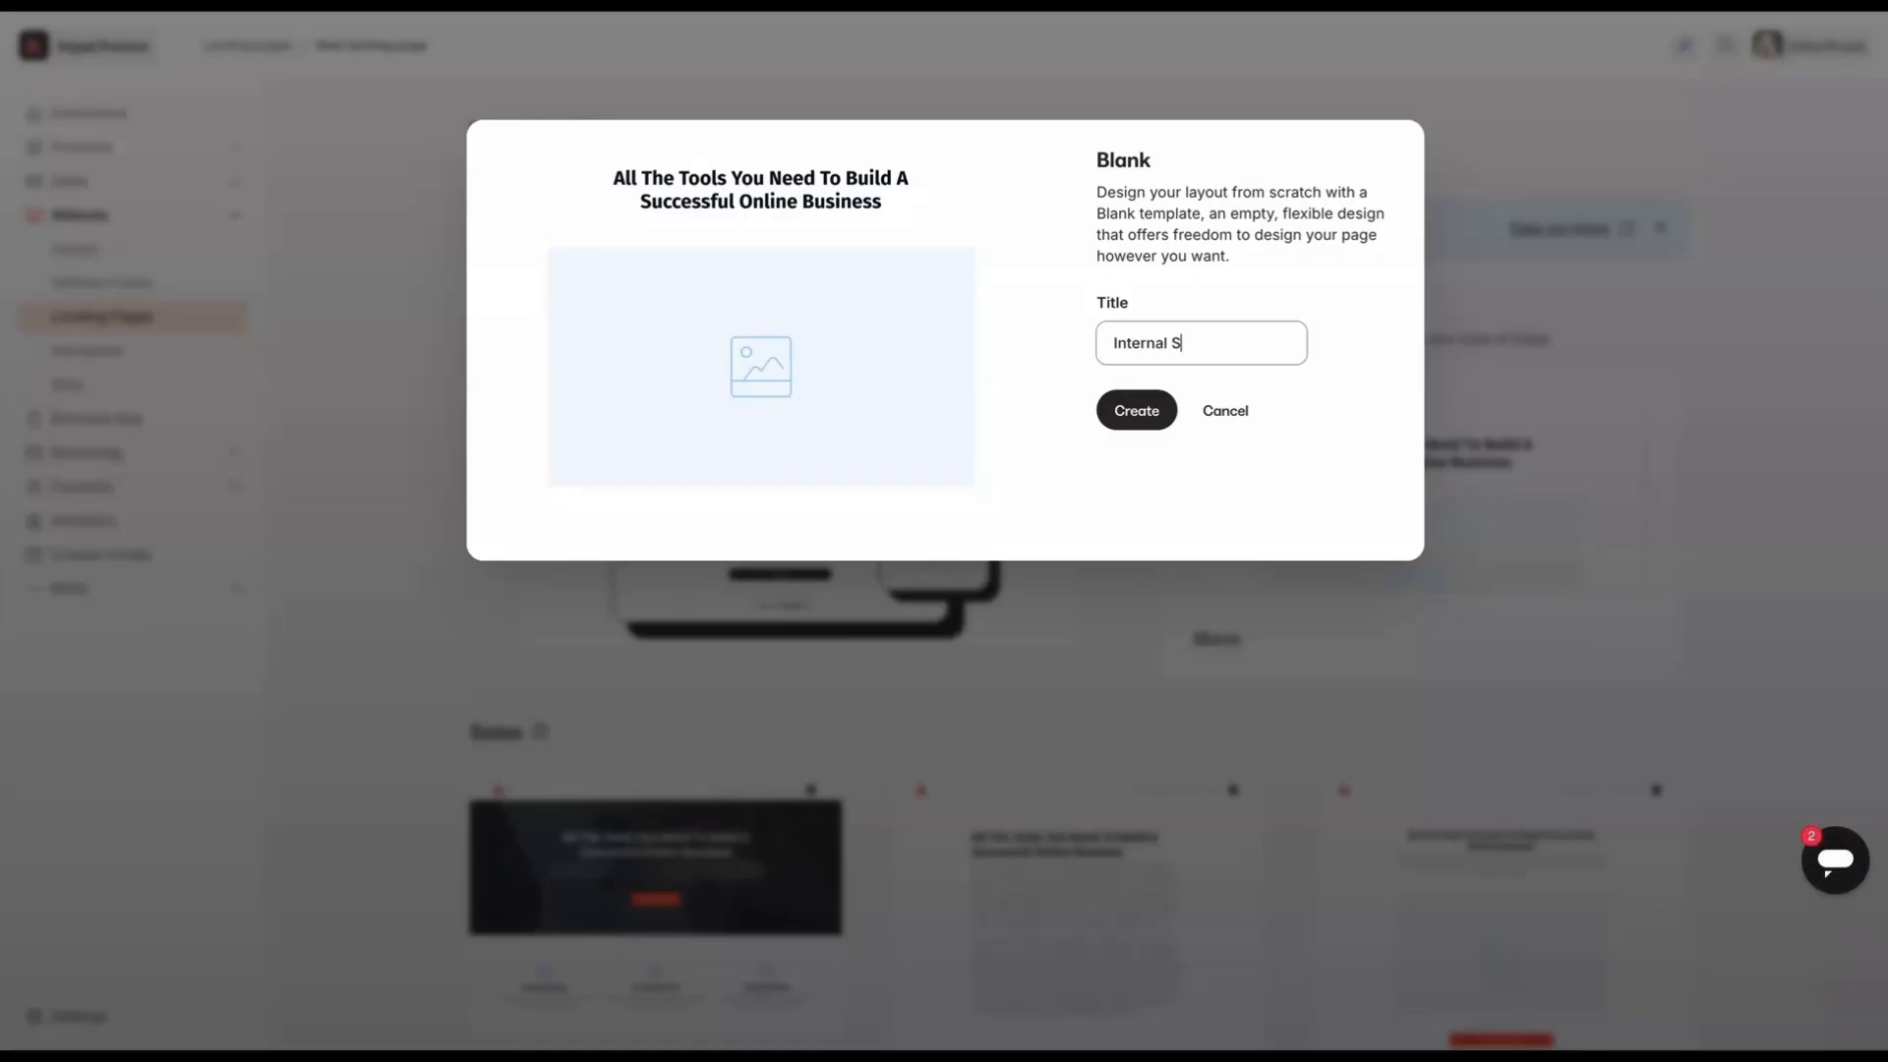
key("Return")
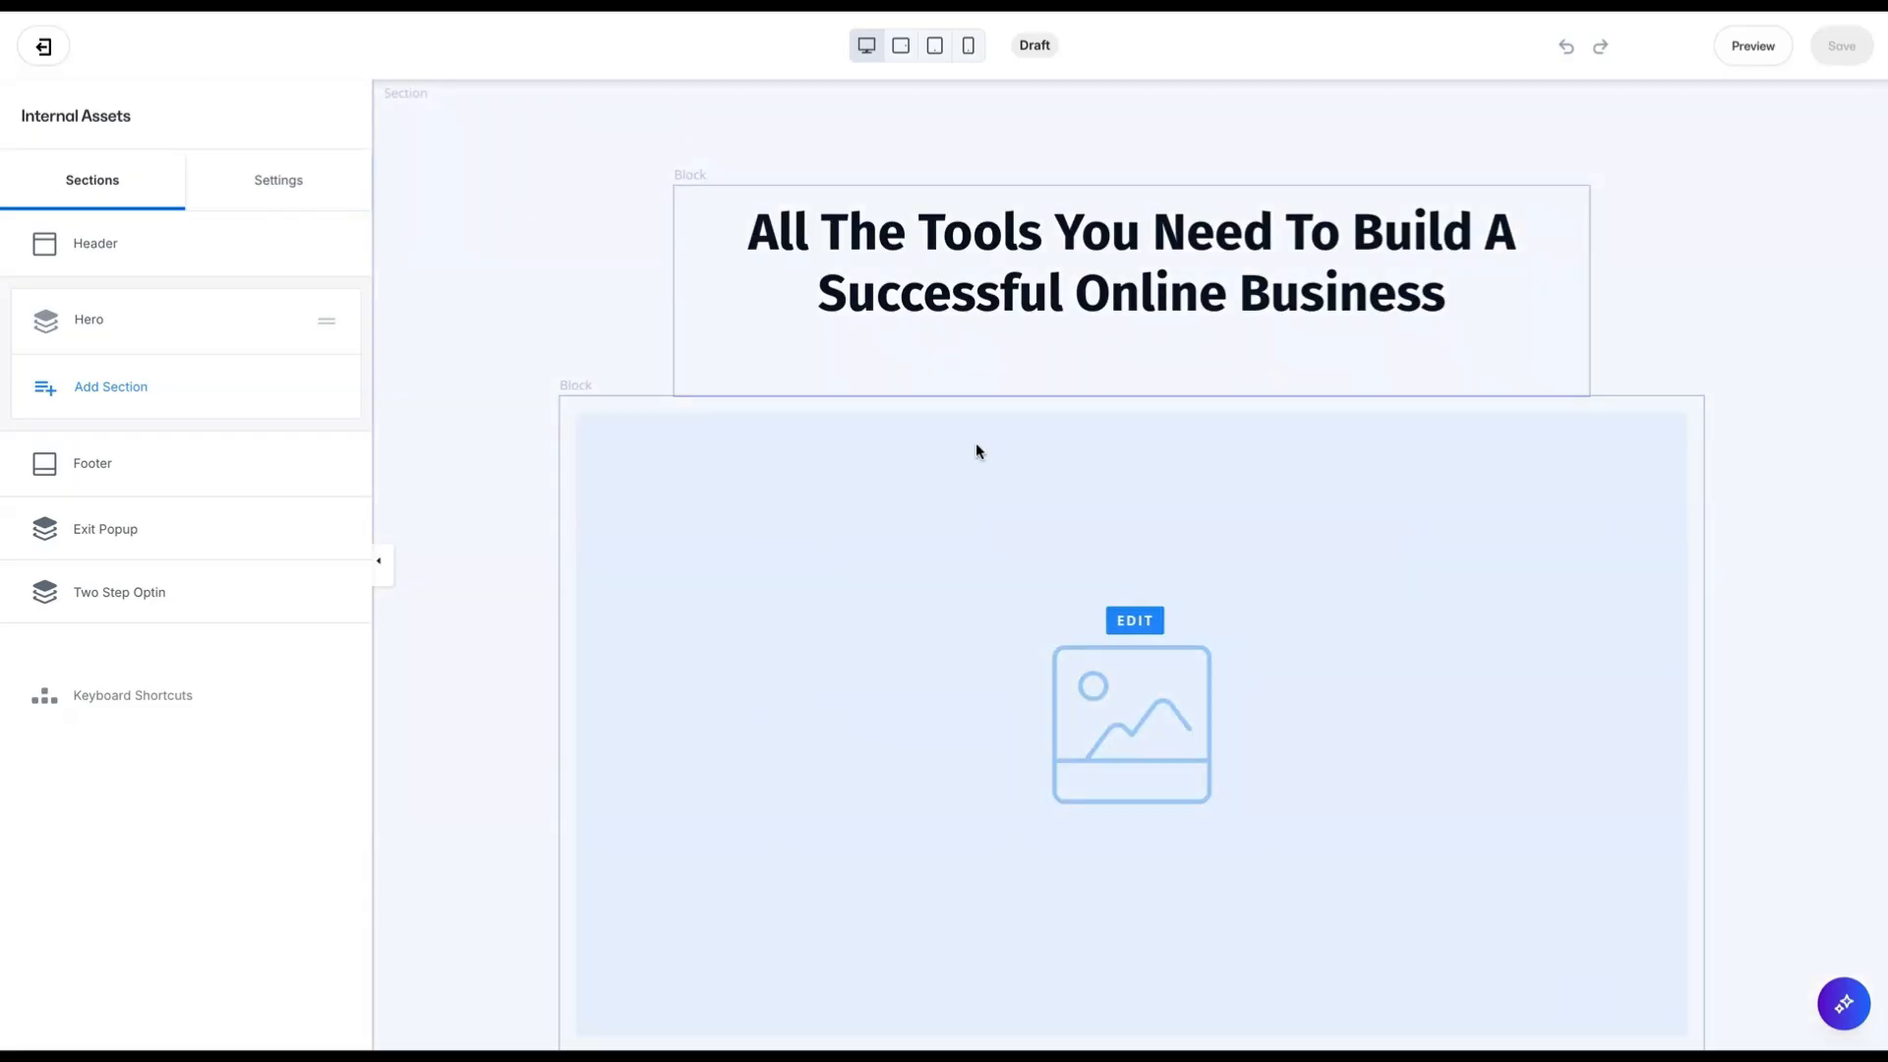
Delete the Hero section from the landing page and add a Call to Action section in its place.
left_click(289, 322)
left_click(247, 469)
left_click(107, 329)
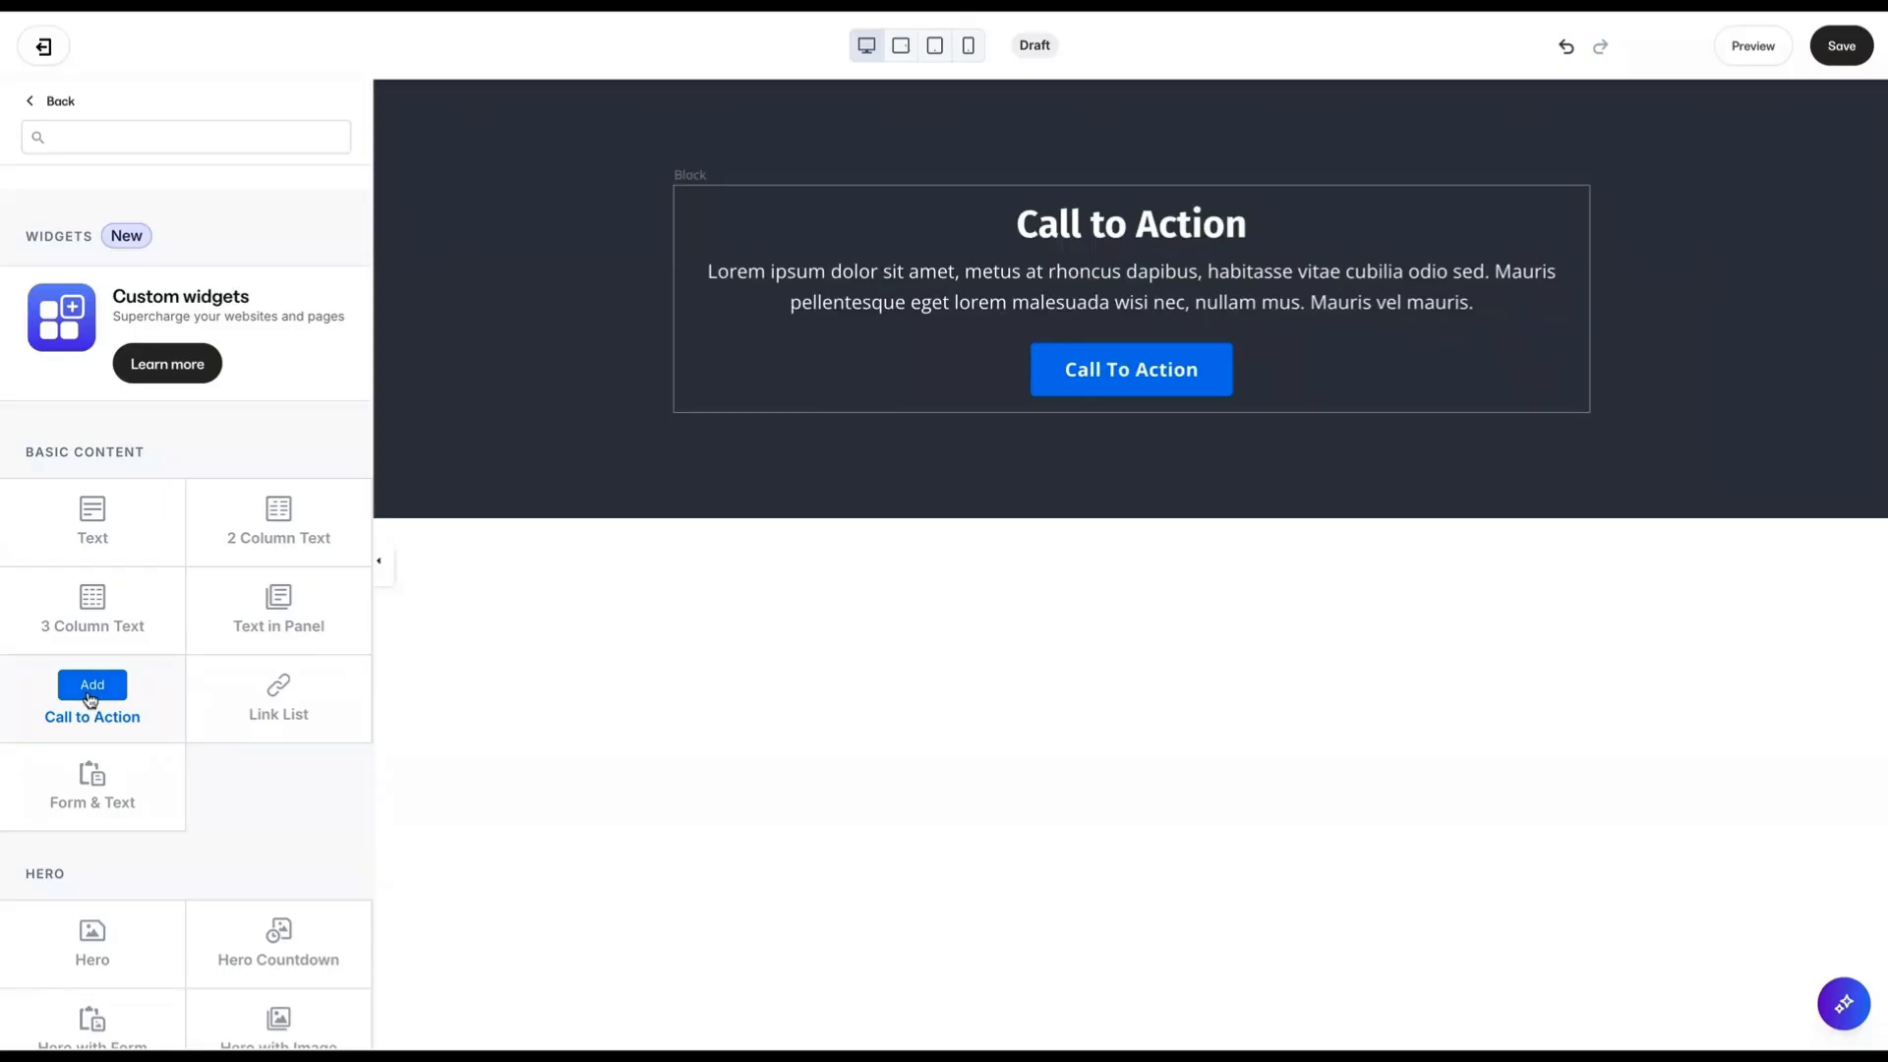
left_click(90, 700)
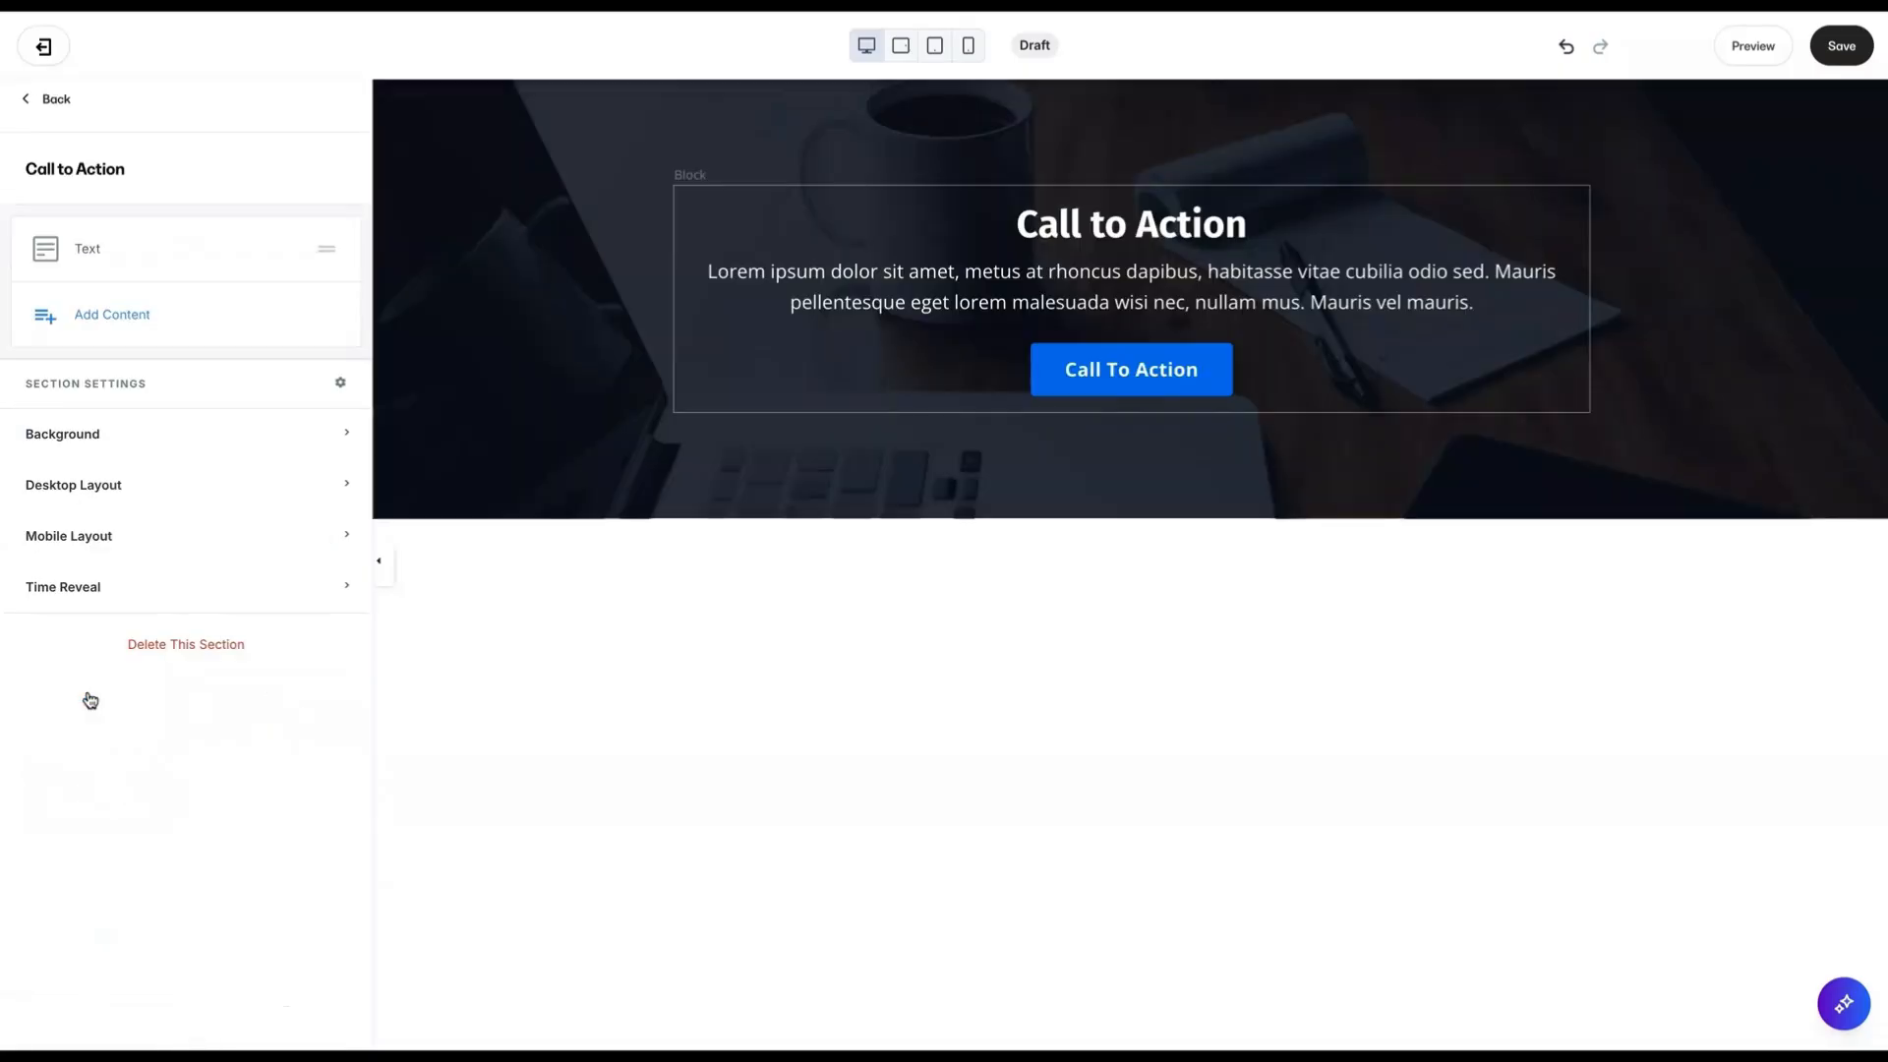
Set the button action of the Call to Action text block to "Download a file".
left_click(1052, 372)
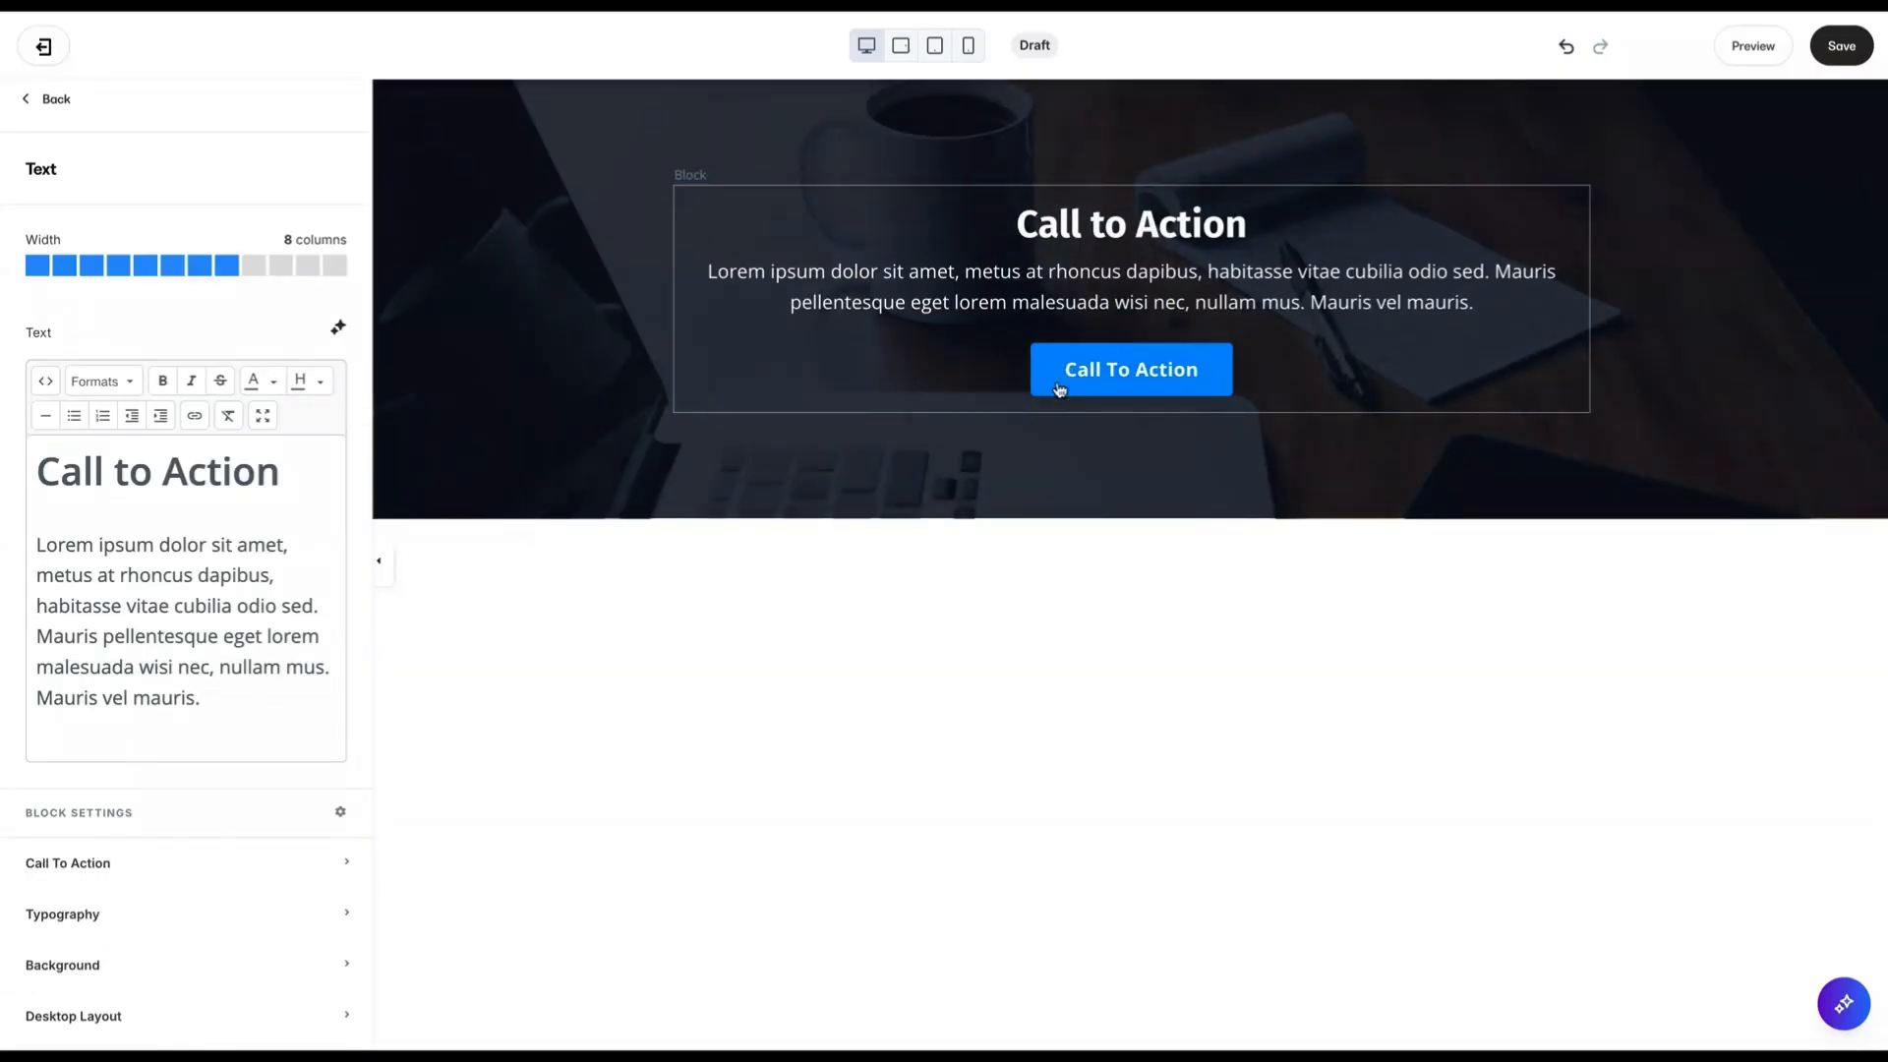
scroll(300, 566, "down", 3)
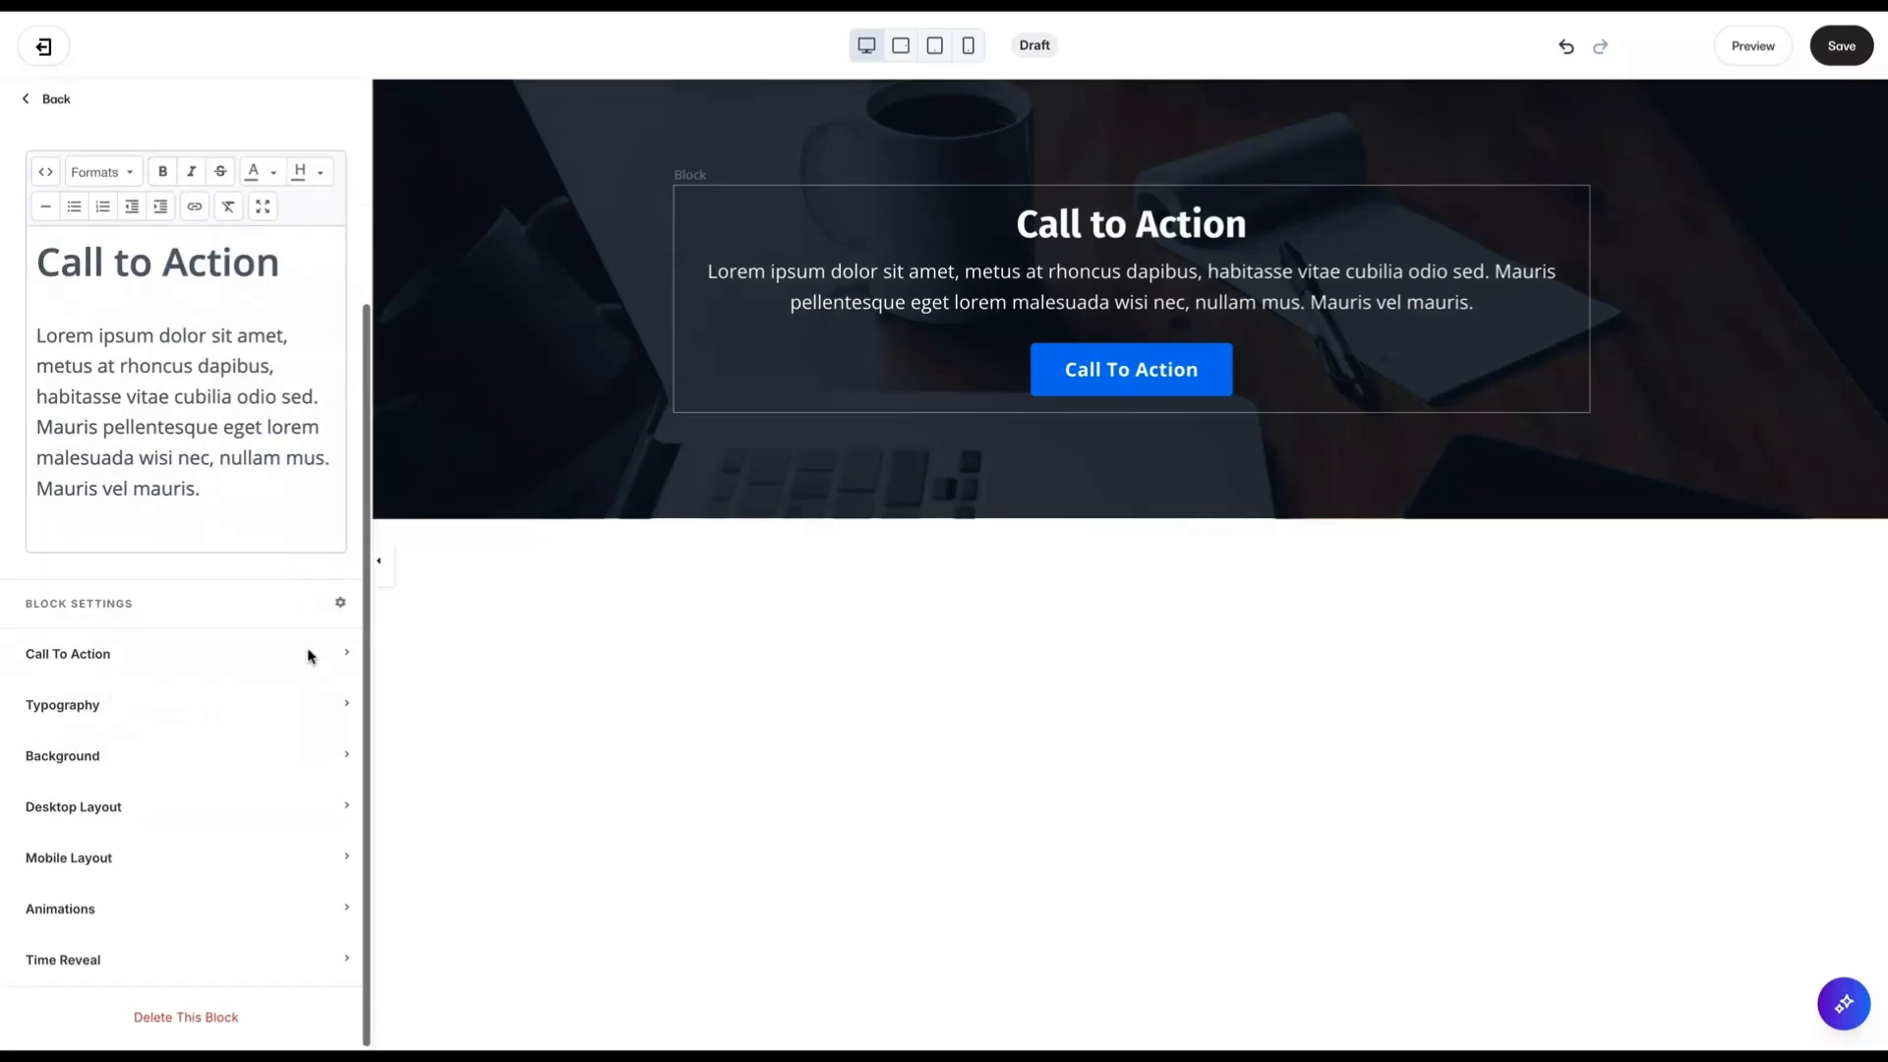
left_click(310, 653)
scroll(311, 653, "down", 5)
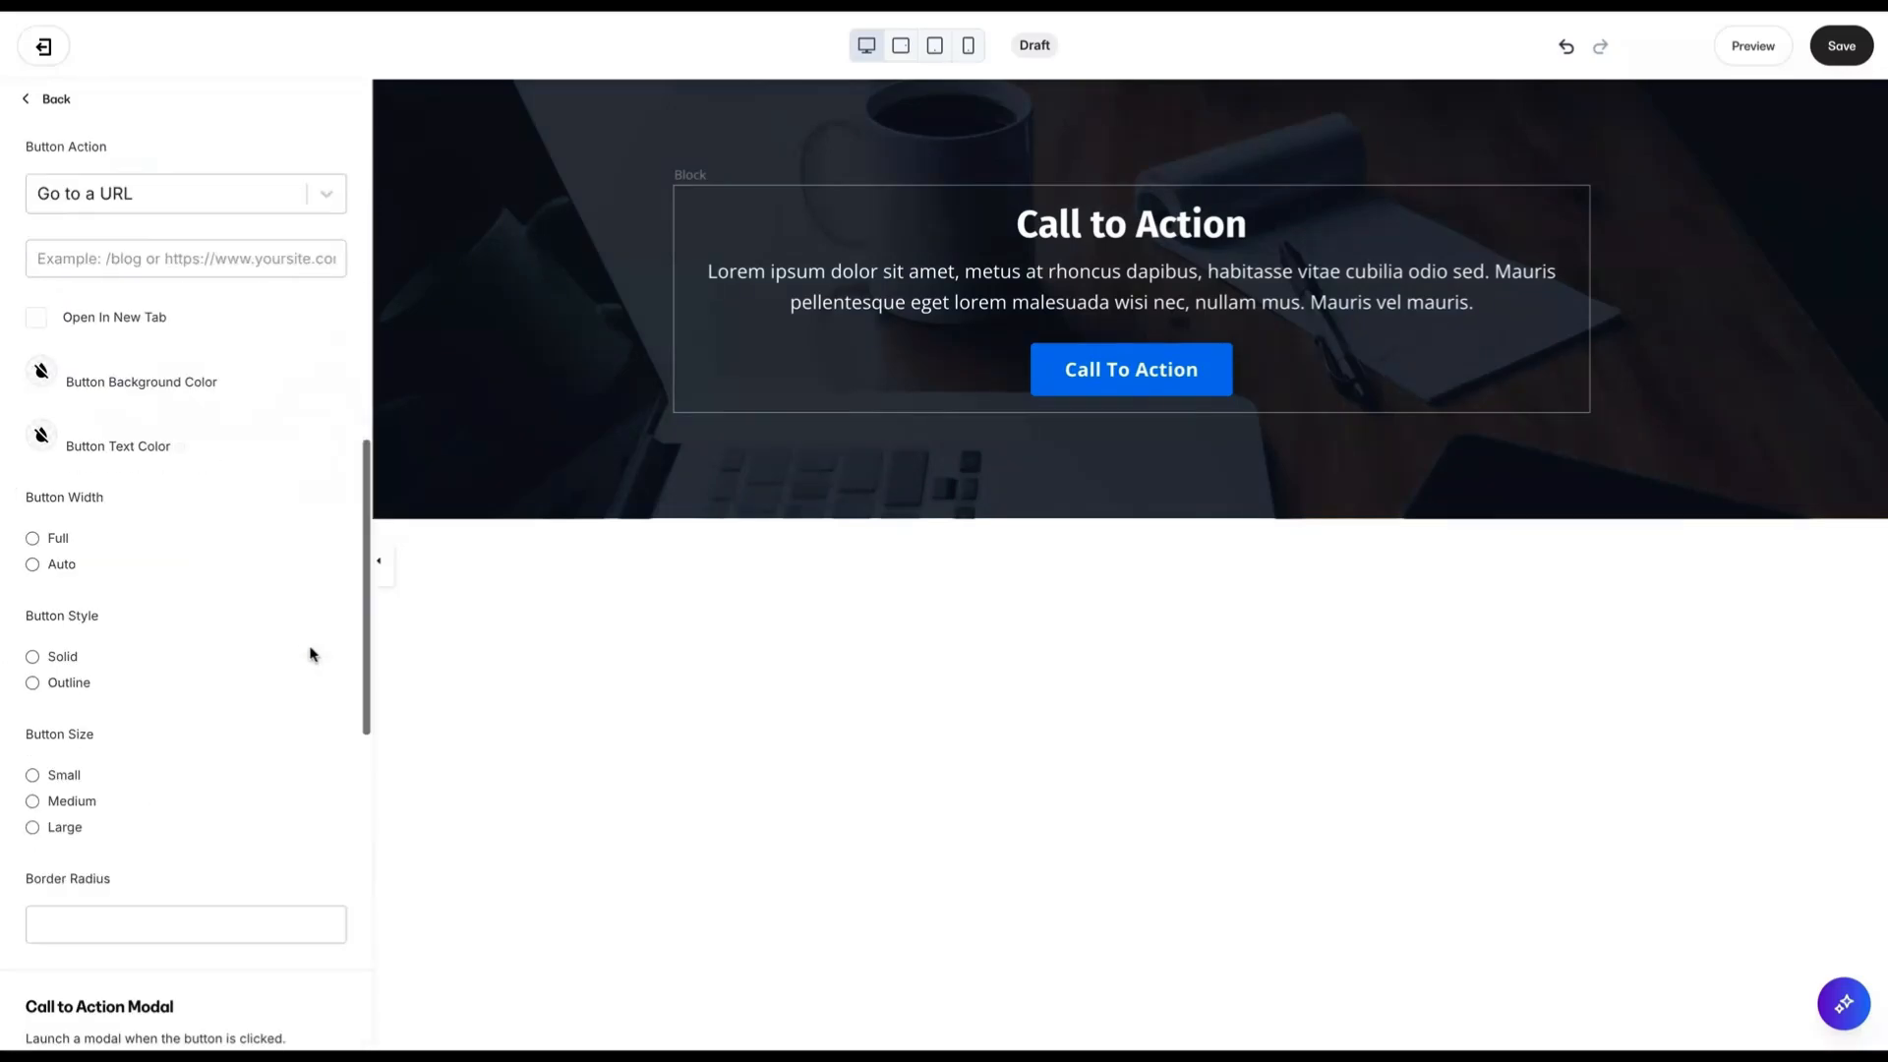
left_click(282, 190)
left_click(186, 332)
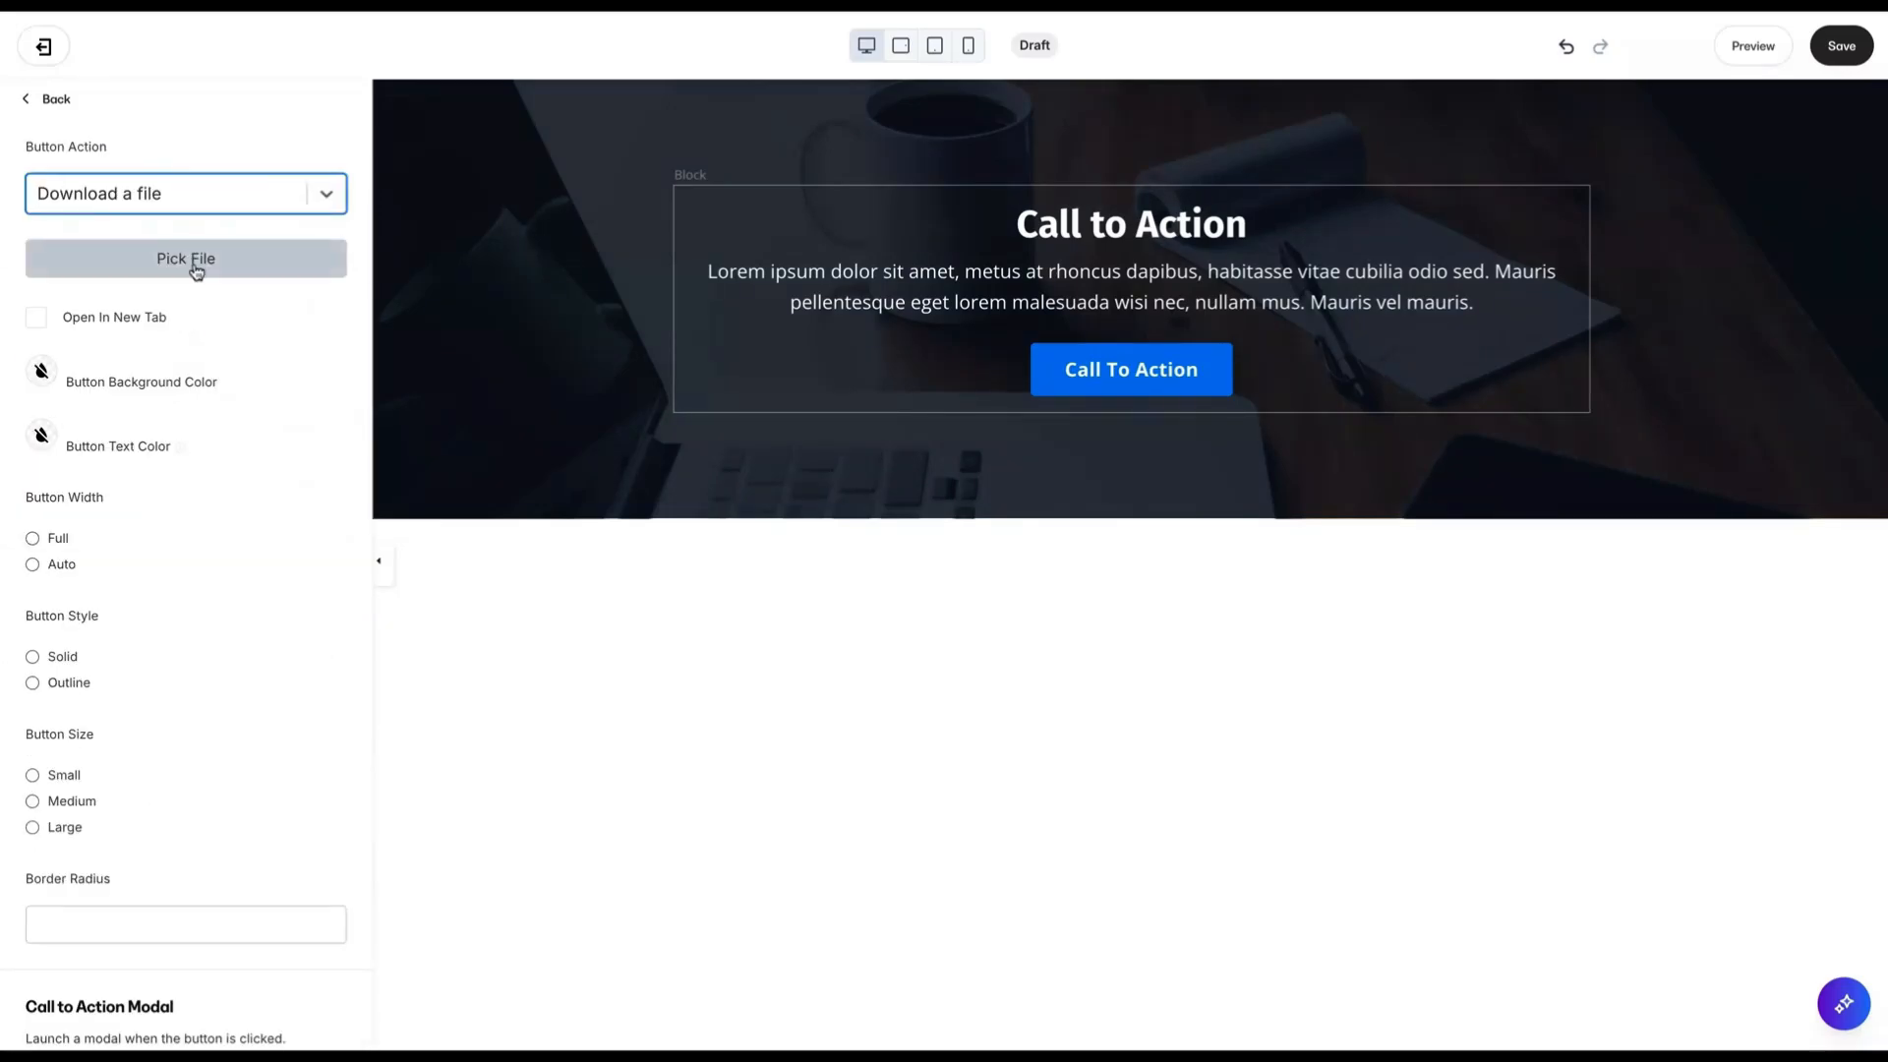